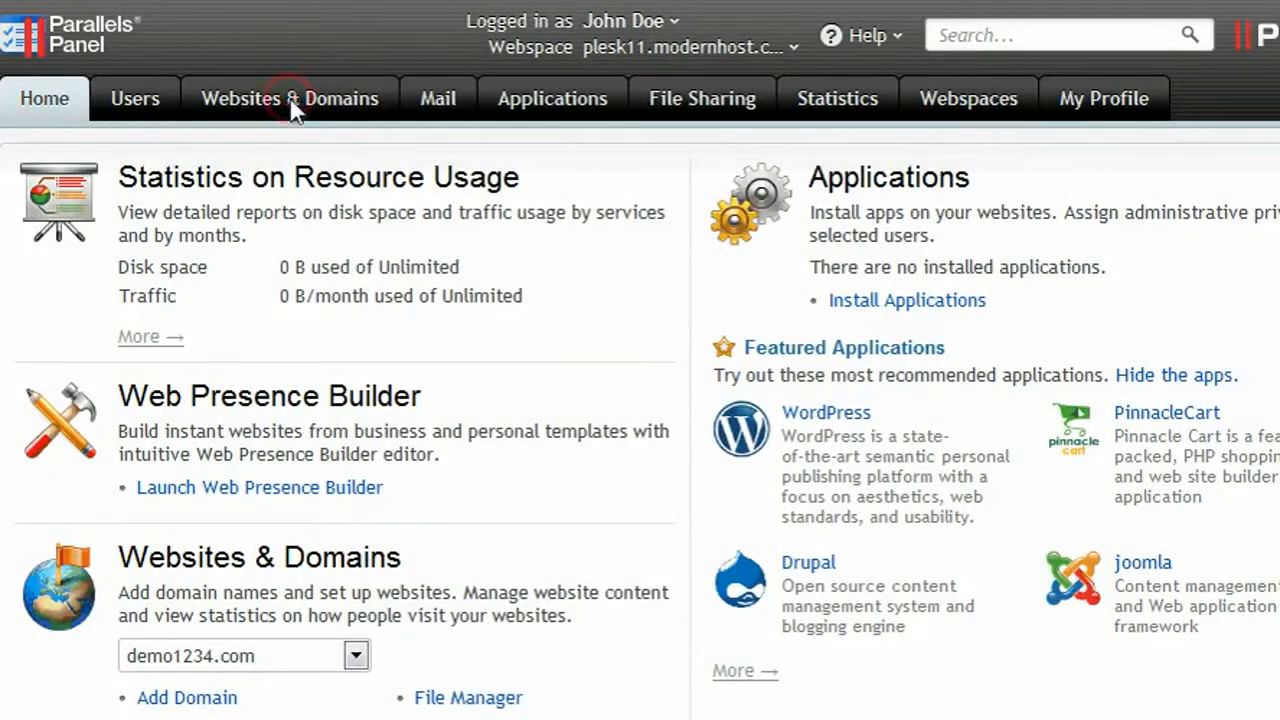
Open the Back Up form in Backup Manager under Websites & Domains for plesk11.modernhost.com.
{"action": "left_click", "coordinate": [292, 104]}
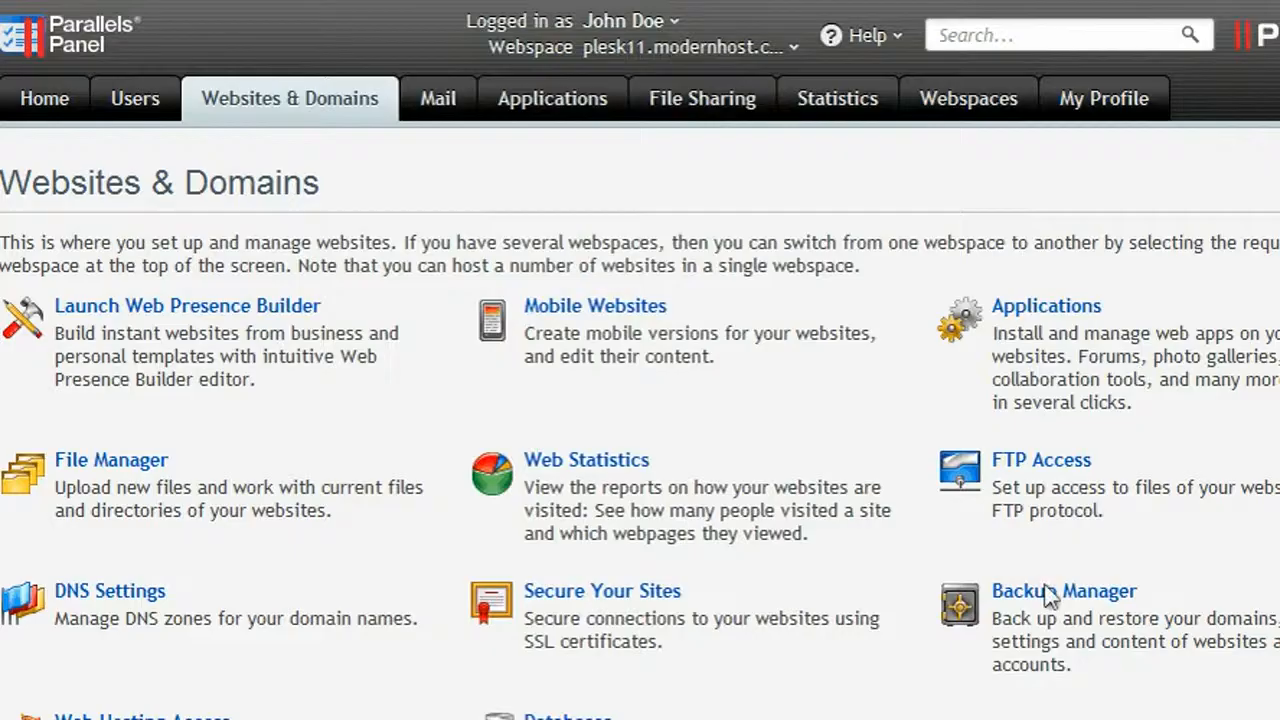
{"action": "left_click", "coordinate": [1058, 598]}
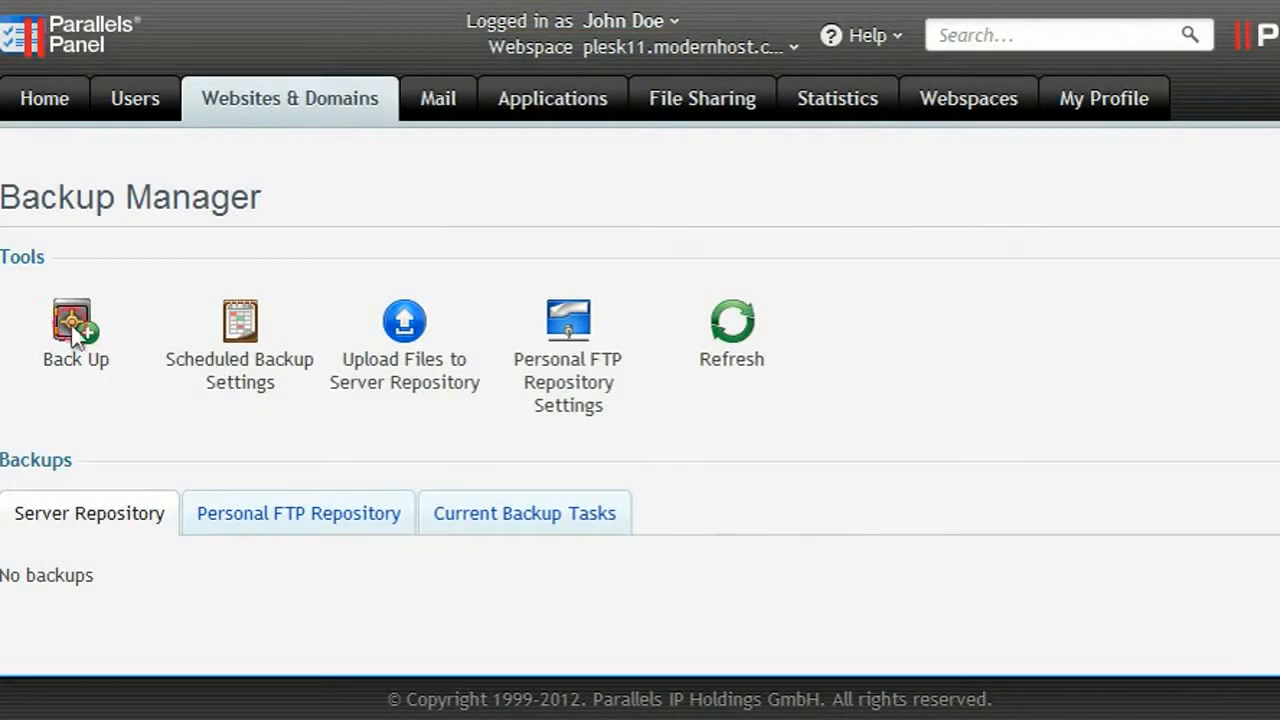
{"action": "left_click", "coordinate": [71, 325]}
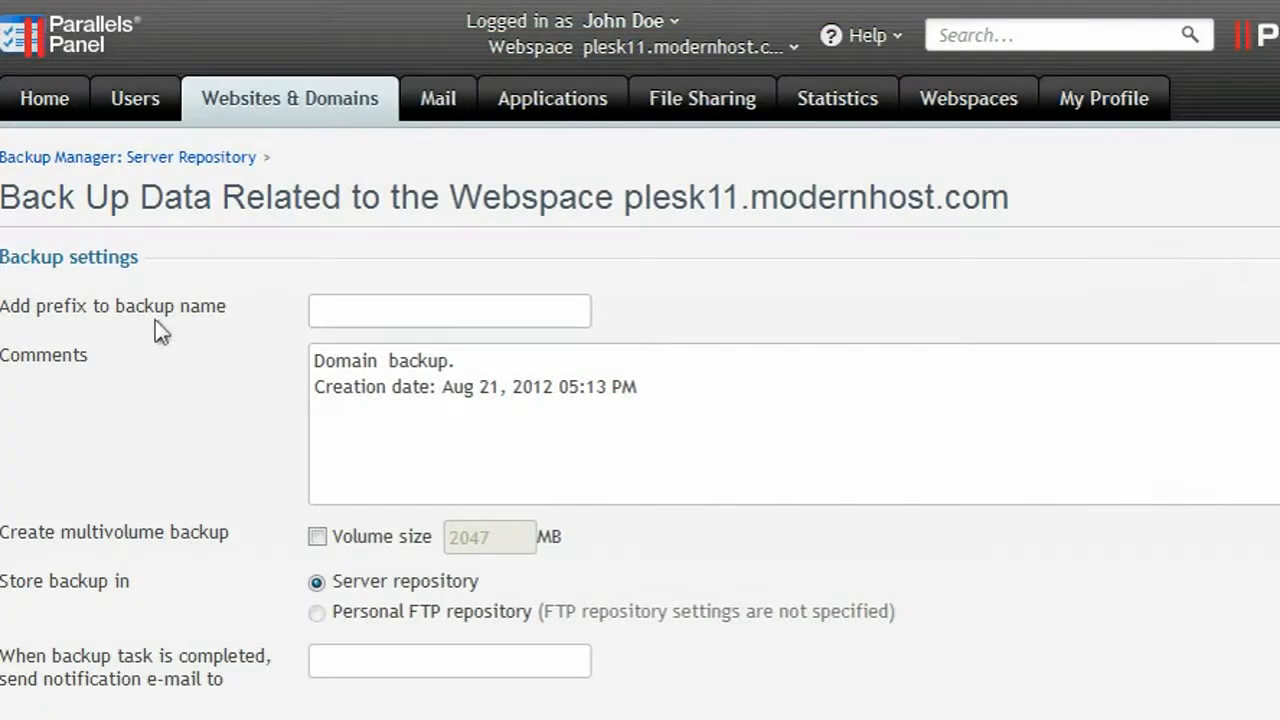
Back up configuration and content with prefix mybak-, sending completion notices to the notification e-mail address.
{"action": "left_click", "coordinate": [322, 313]}
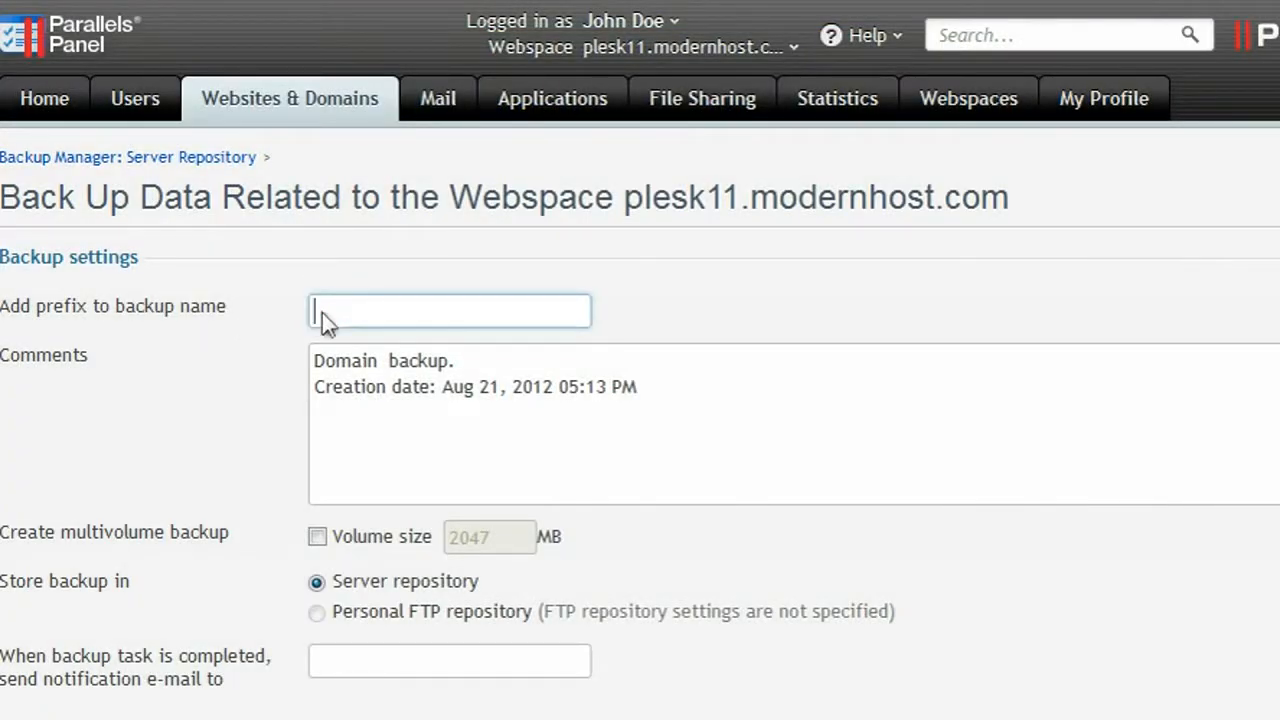
{"action": "type", "text": "mybak-"}
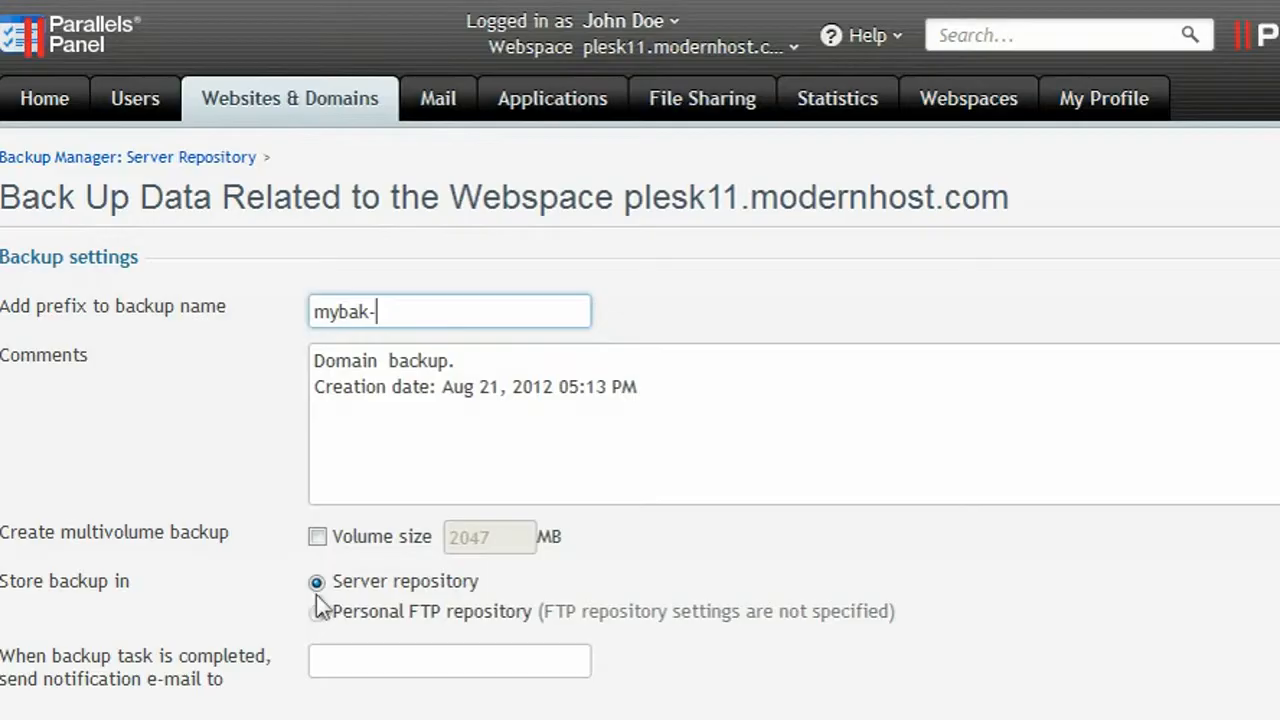
{"action": "left_click", "coordinate": [320, 668]}
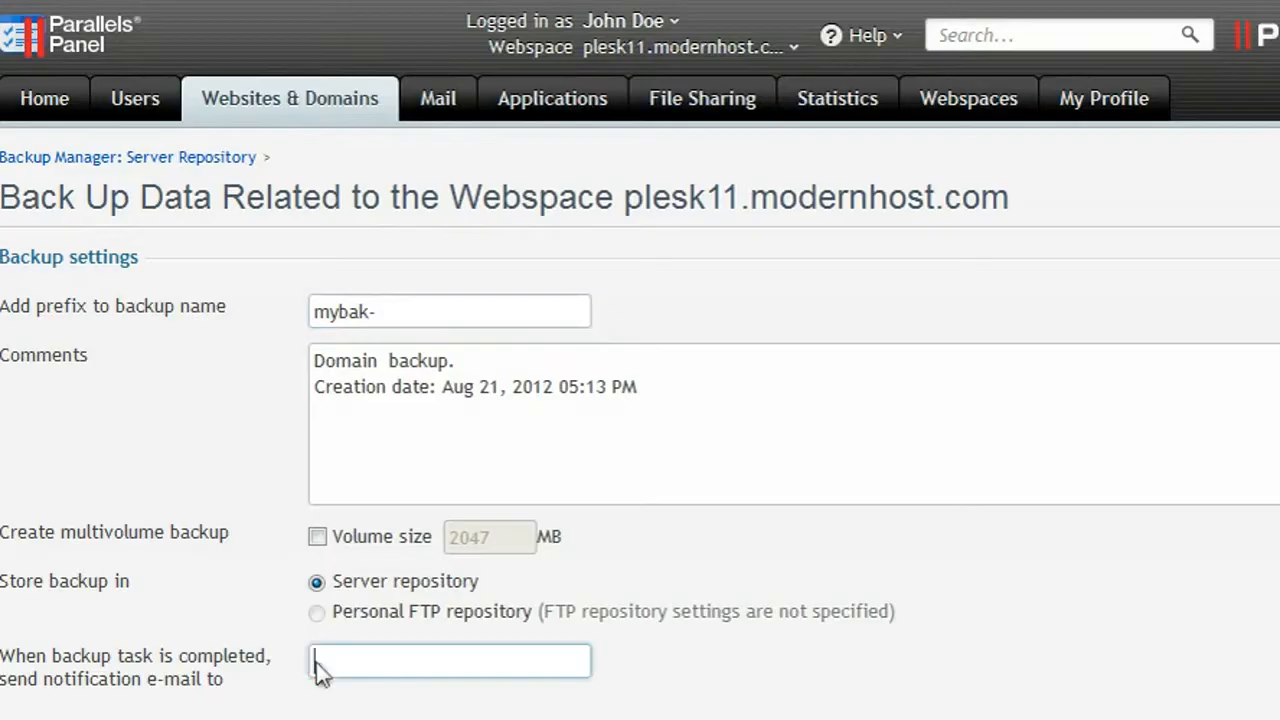
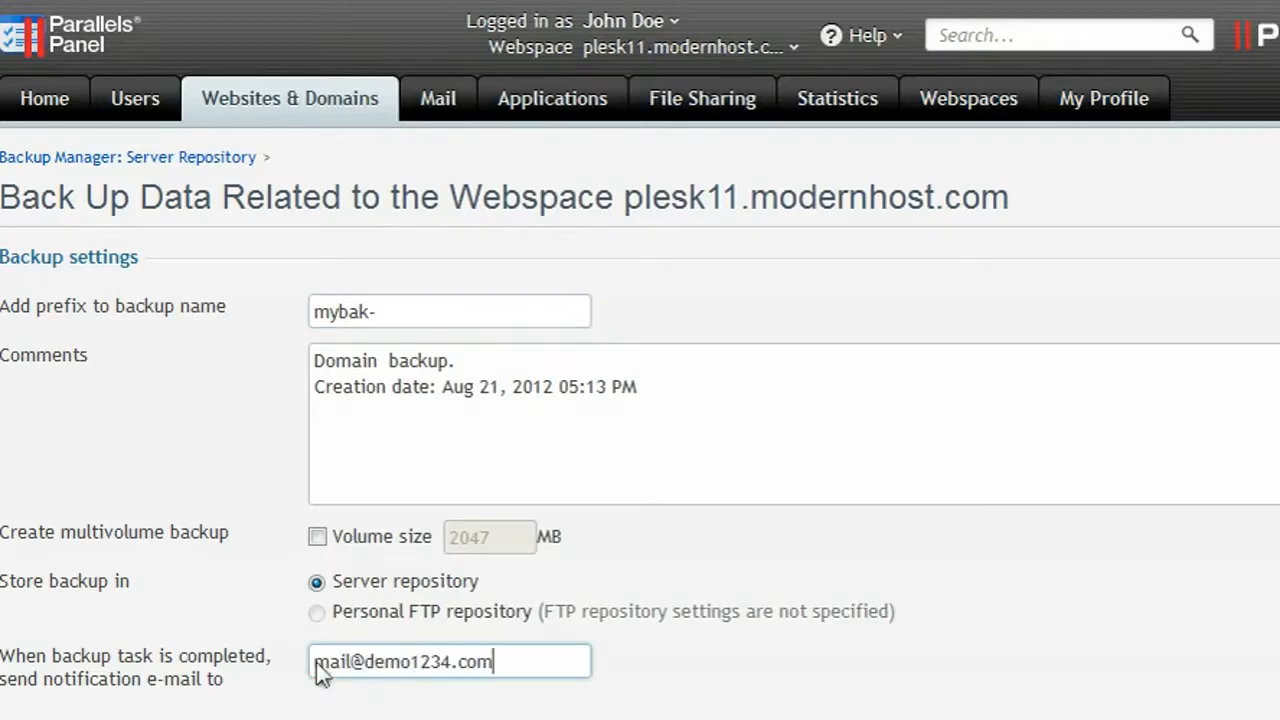
{"action": "scroll", "coordinate": [318, 672], "scroll_direction": "down", "scroll_amount": 3}
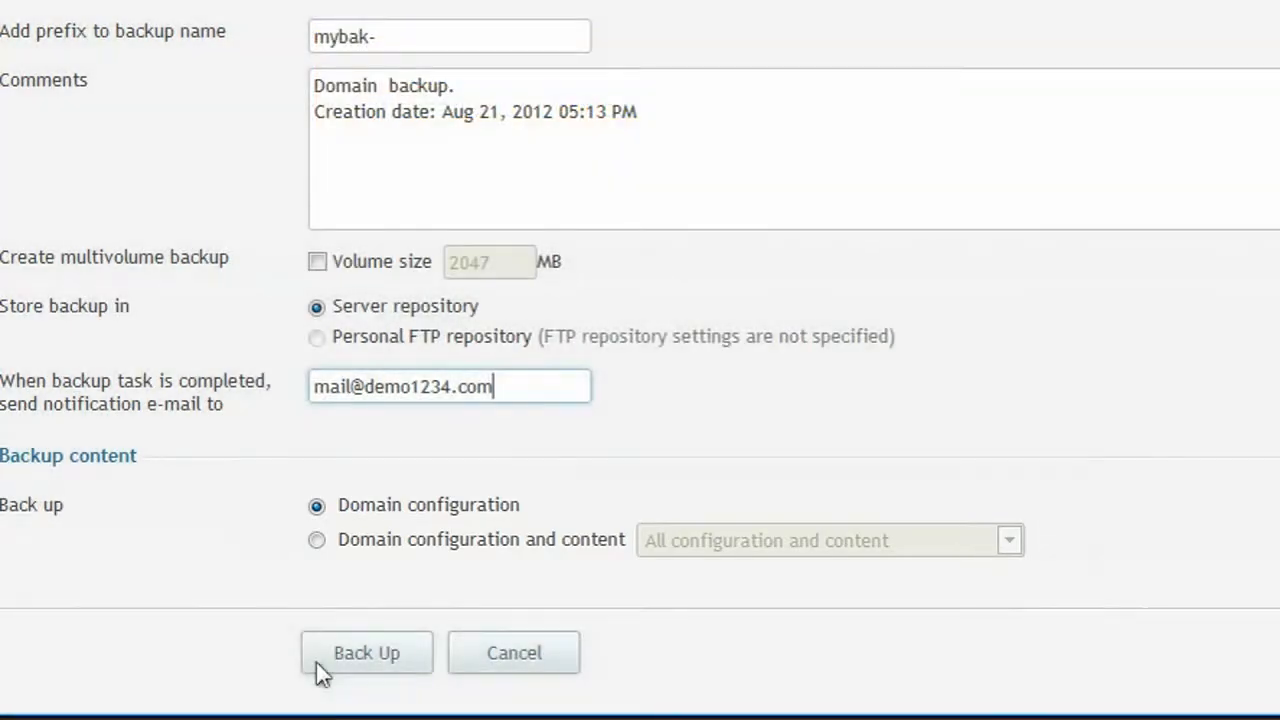
{"action": "left_click", "coordinate": [316, 540]}
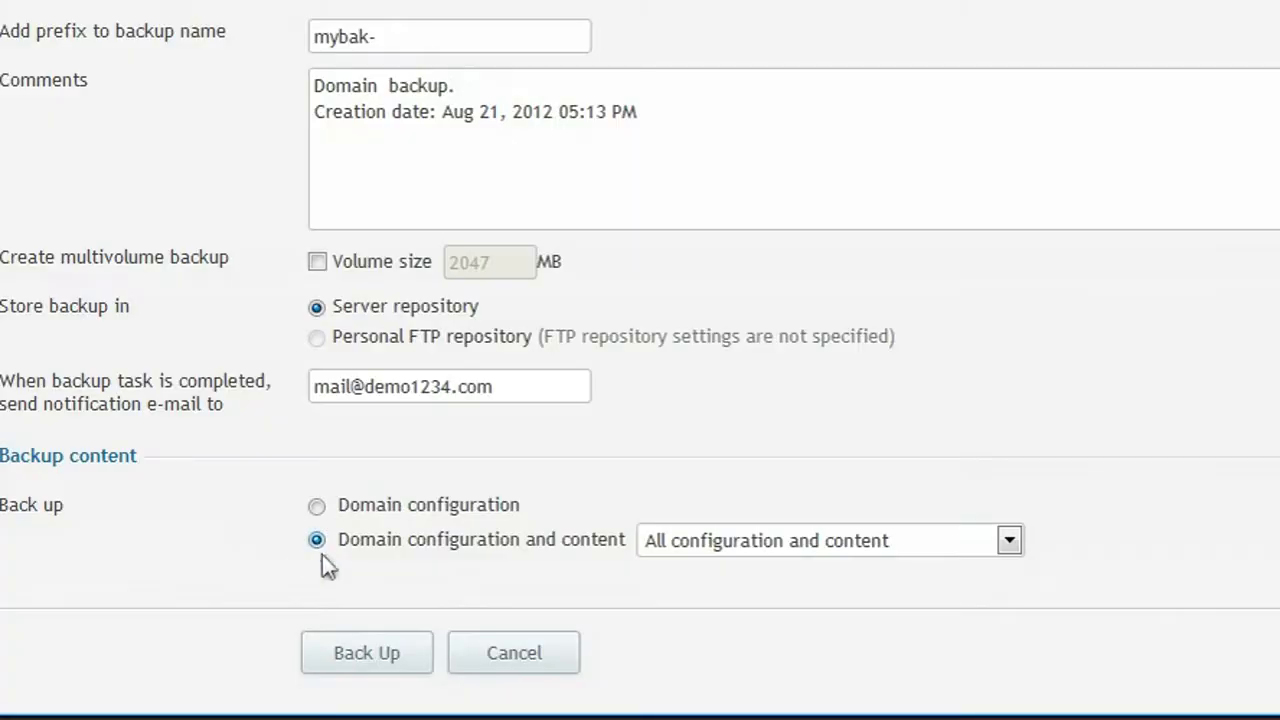
{"action": "left_click", "coordinate": [372, 656]}
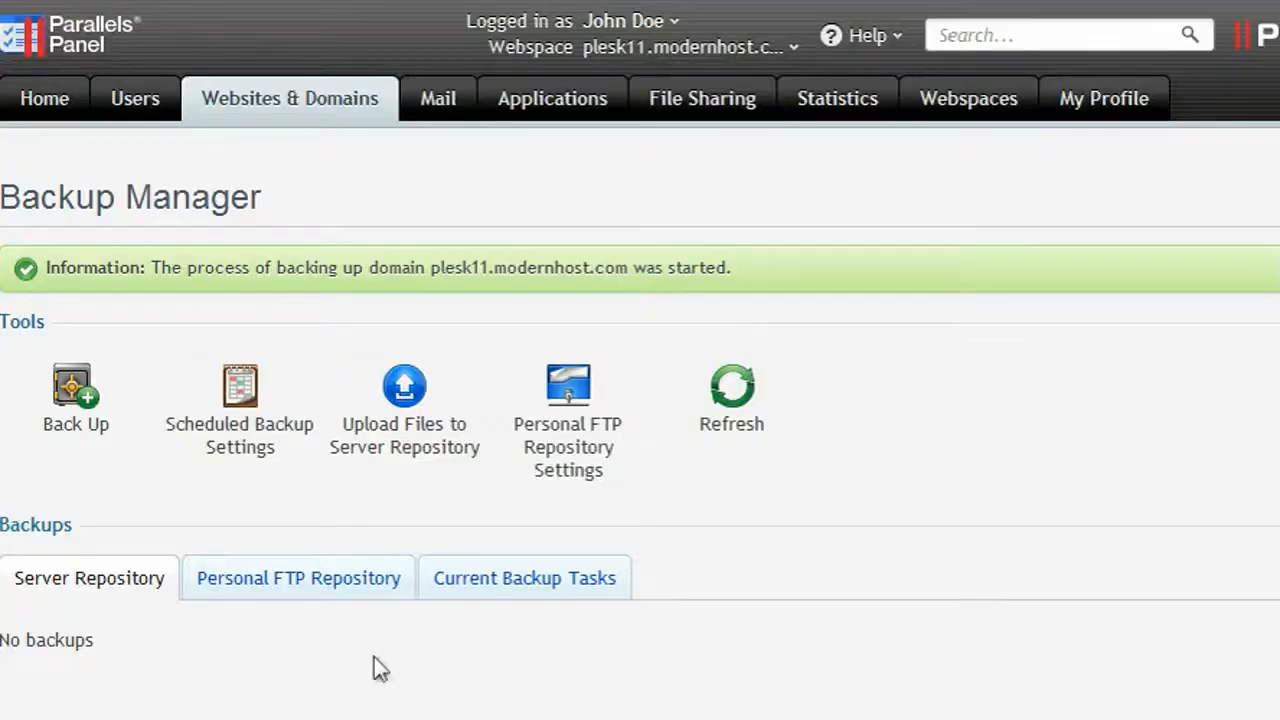
Schedule a weekly backup on Monday with prefix 'weekly' covering configuration and content.
{"action": "left_click", "coordinate": [241, 395]}
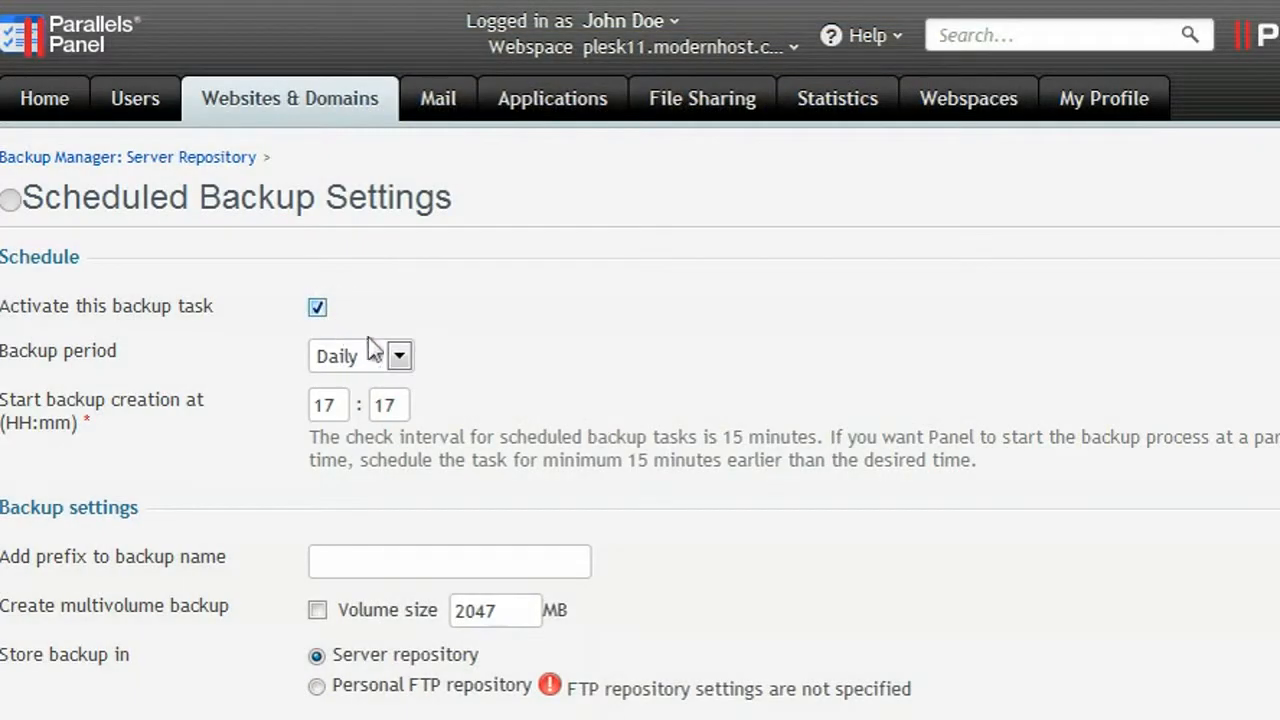
{"action": "left_click", "coordinate": [400, 359]}
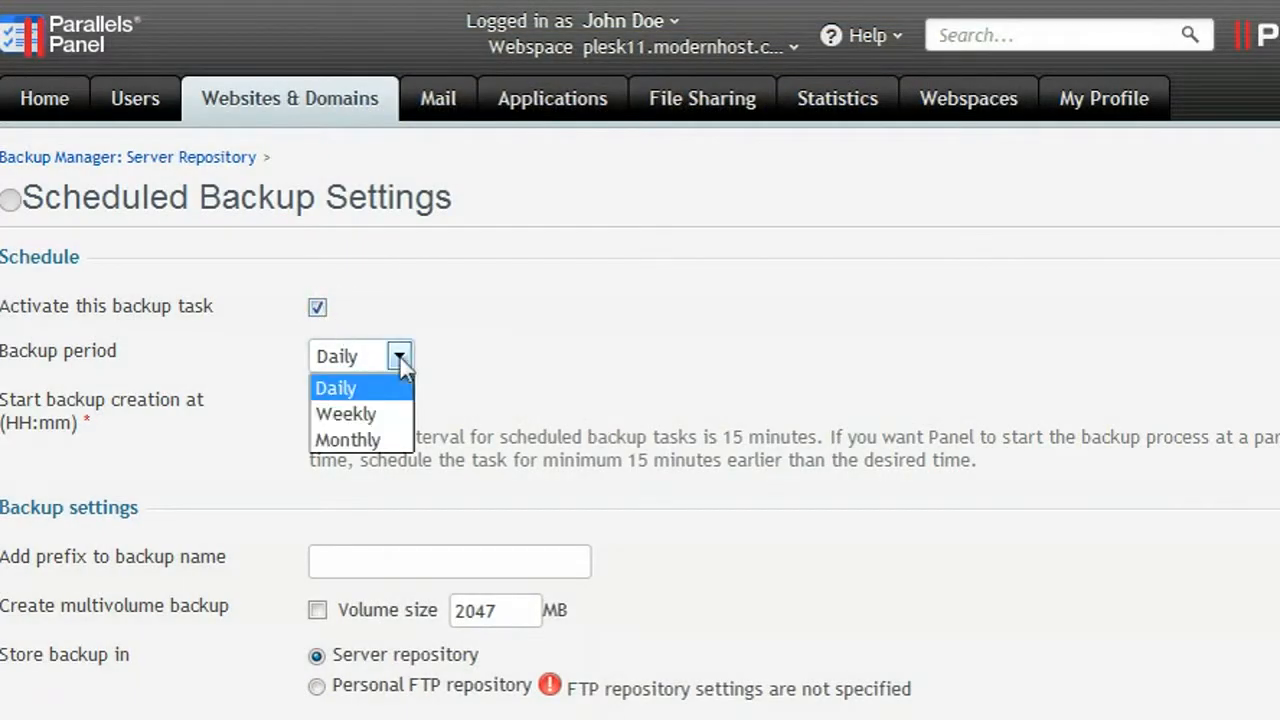
{"action": "left_click", "coordinate": [354, 413]}
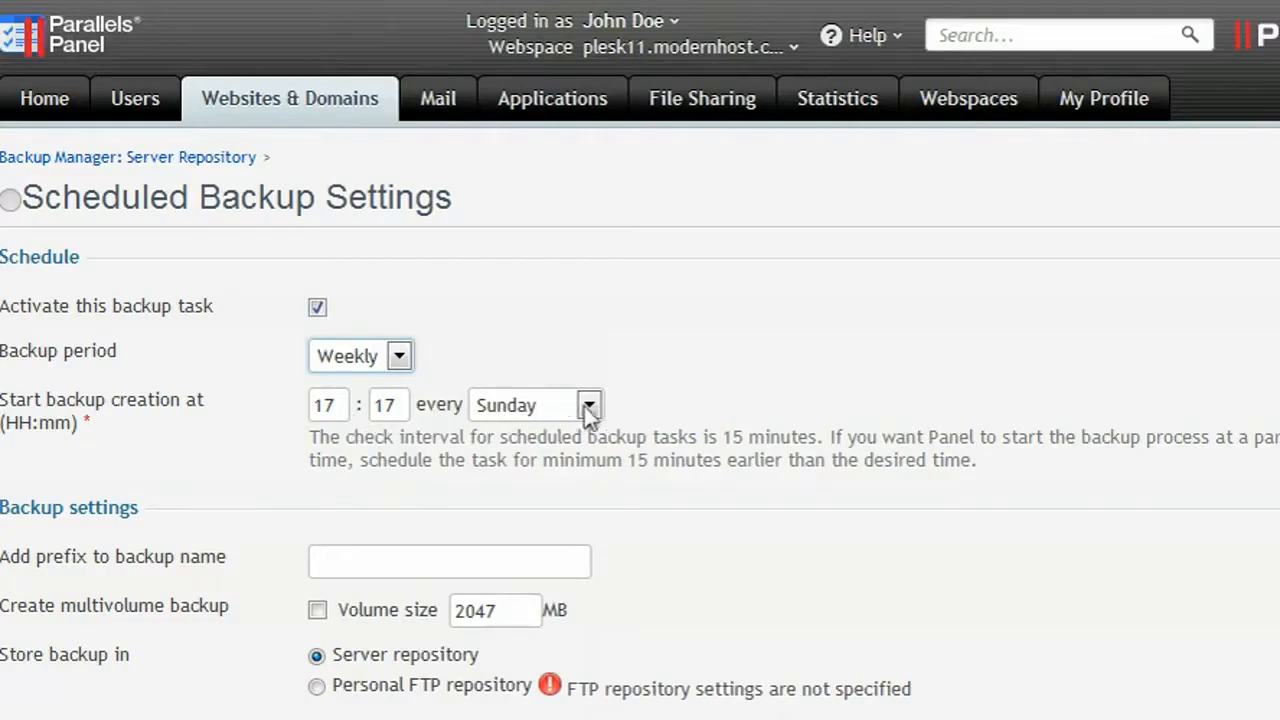
{"action": "left_click", "coordinate": [590, 405]}
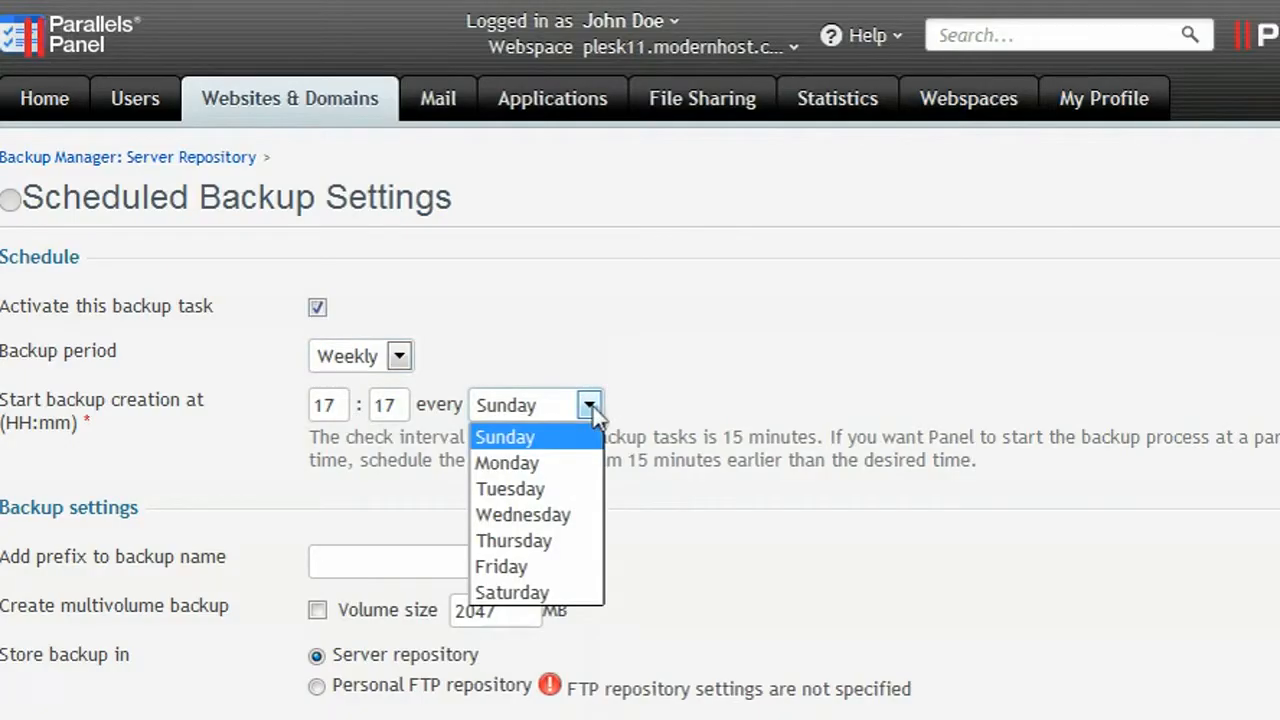
{"action": "left_click", "coordinate": [509, 465]}
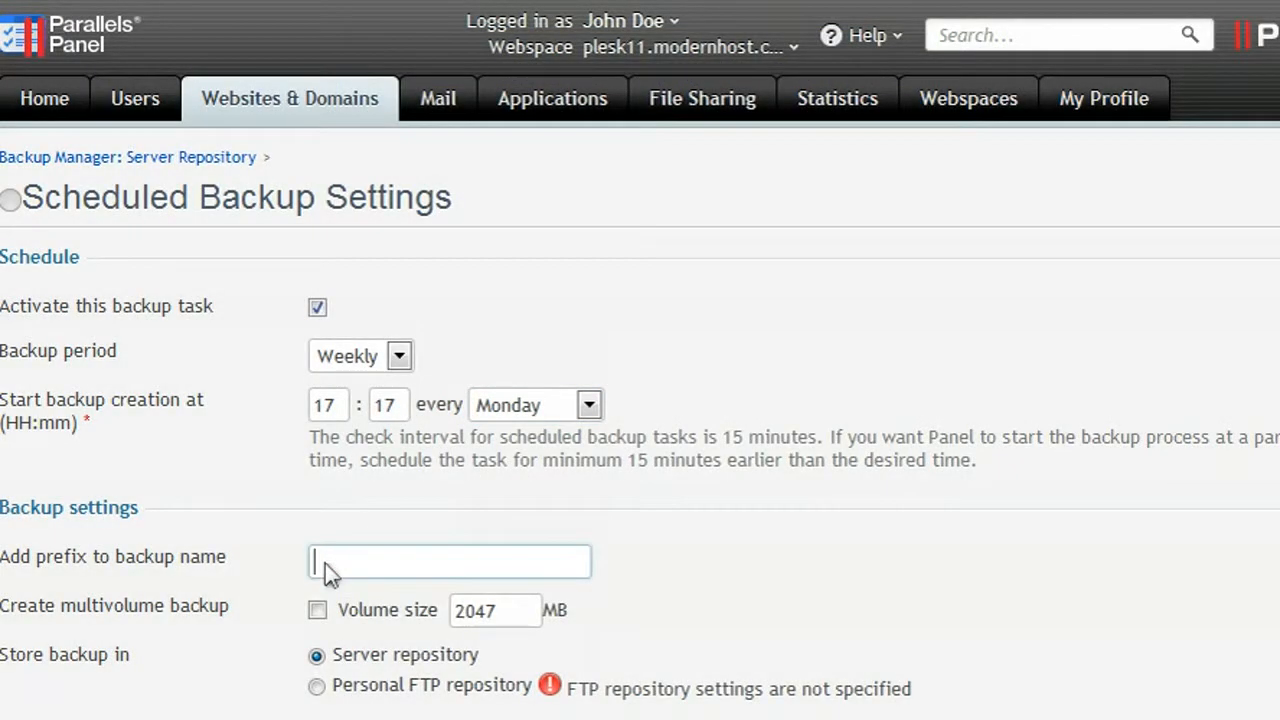
{"action": "left_click", "coordinate": [325, 563]}
{"action": "type", "text": "weekly"}
{"action": "scroll", "coordinate": [325, 563], "scroll_direction": "down", "scroll_amount": 5}
{"action": "left_click", "coordinate": [318, 559]}
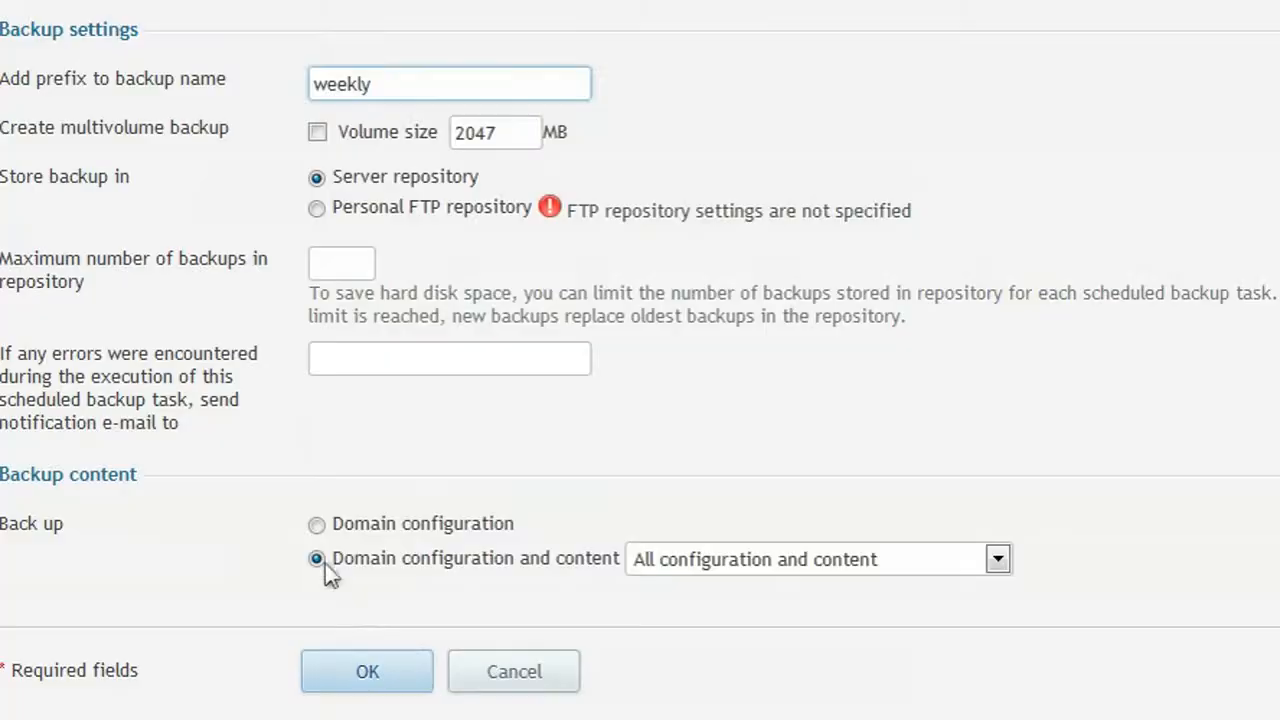
{"action": "left_click", "coordinate": [366, 671]}
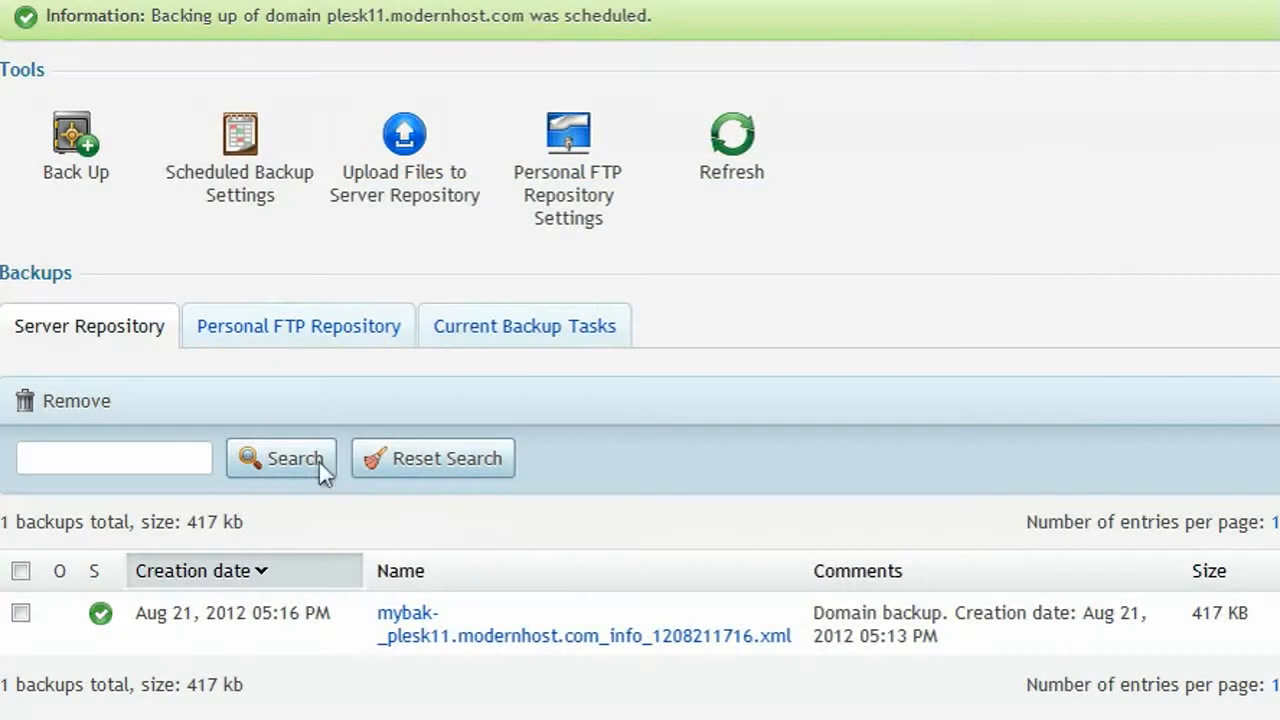
Set the personal FTP repository to host 204.244.180.231 with the FTP username and confirmed password.
{"action": "left_click", "coordinate": [292, 332]}
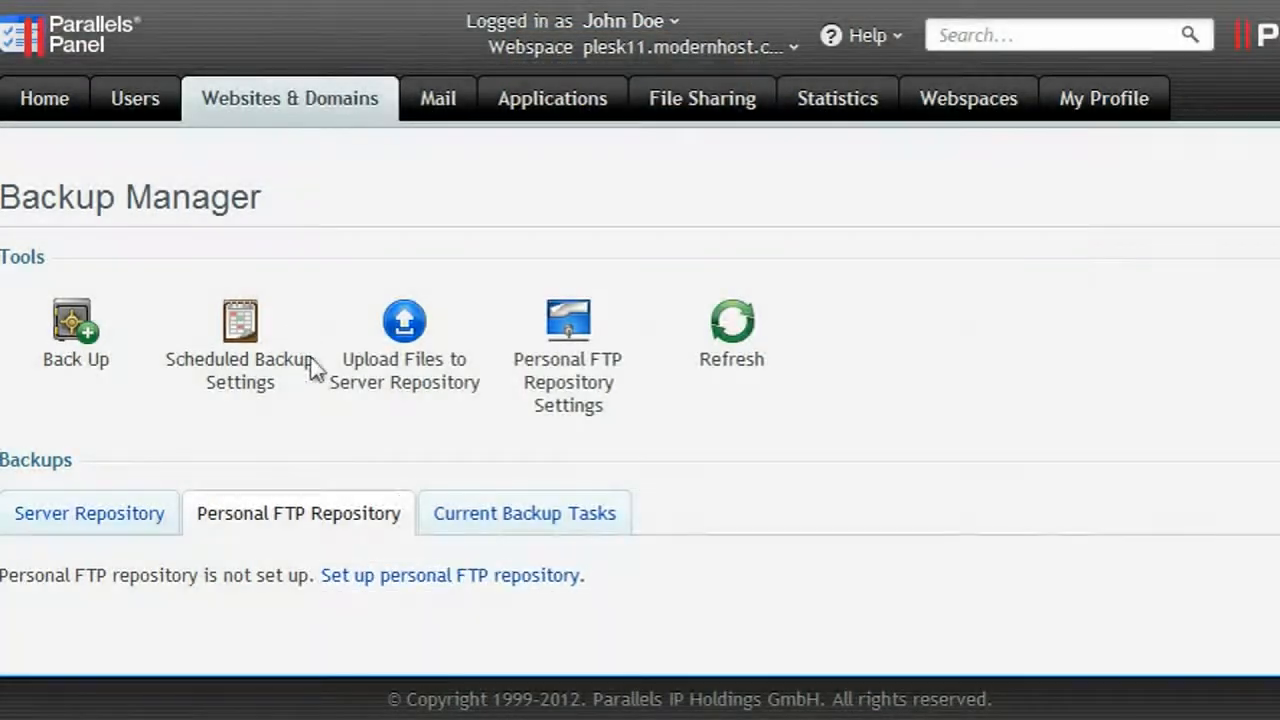
{"action": "left_click", "coordinate": [447, 578]}
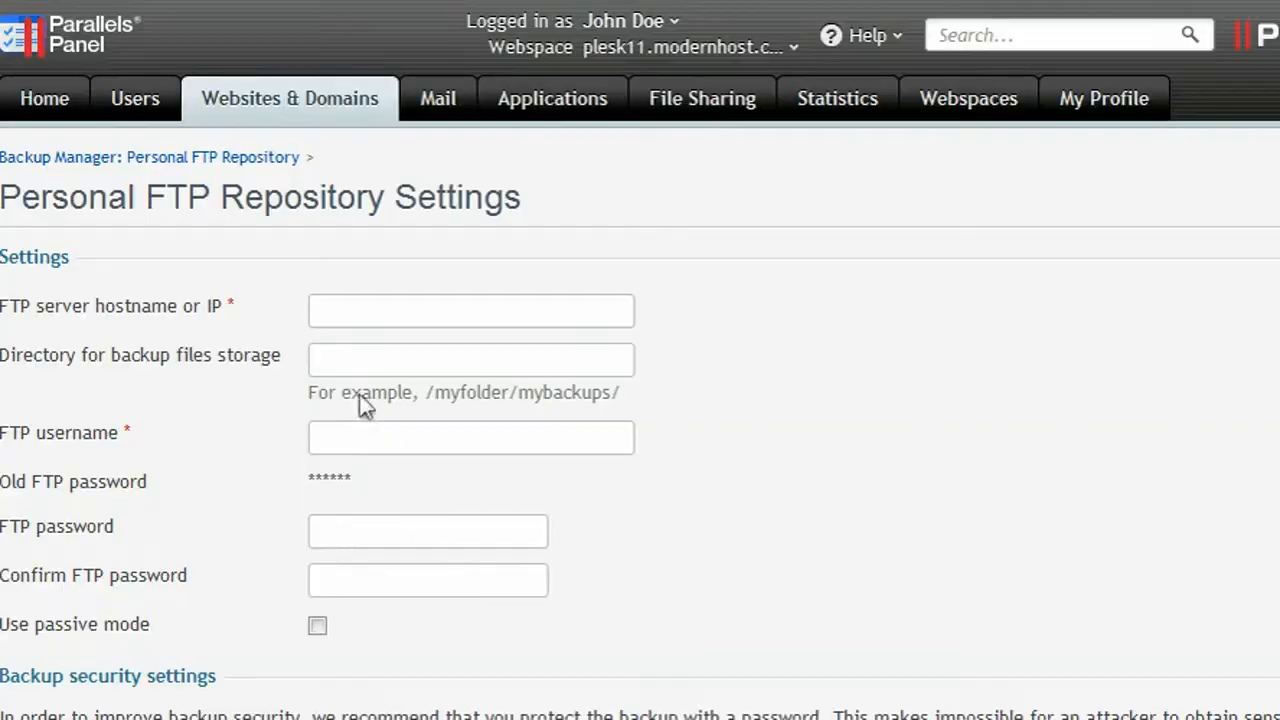
{"action": "left_click", "coordinate": [322, 314]}
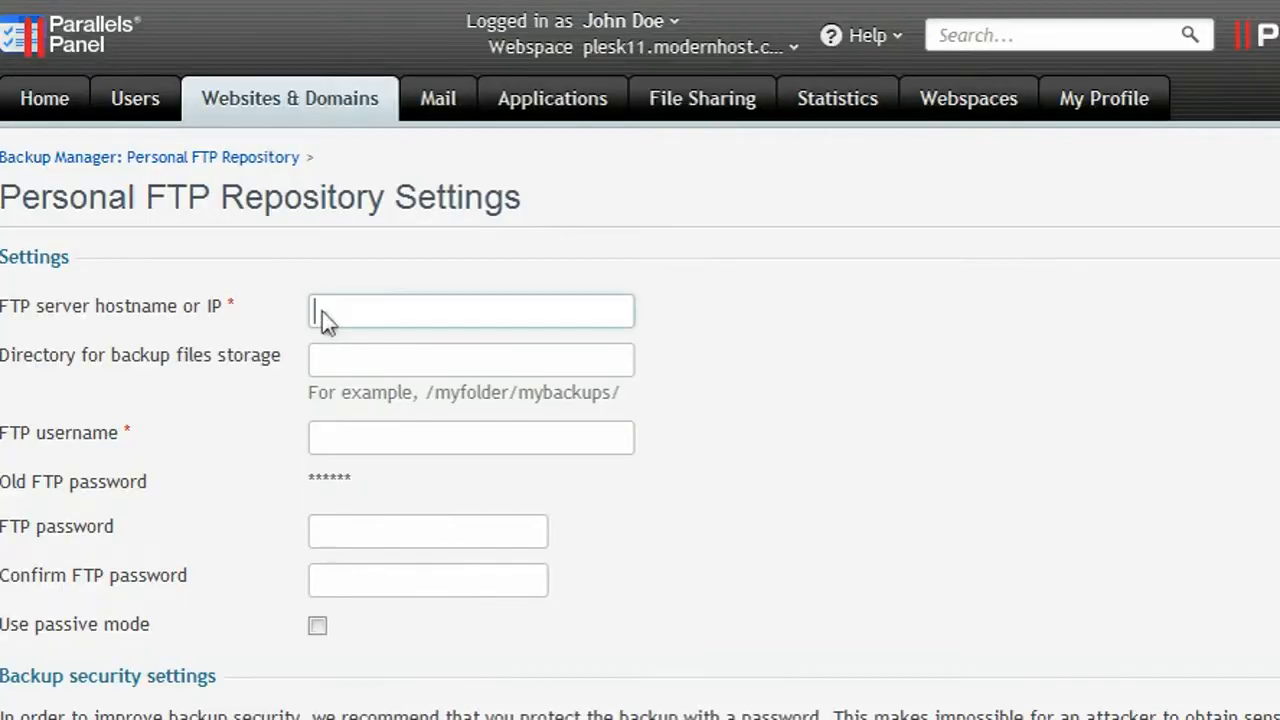
{"action": "type", "text": "204.244.180.2"}
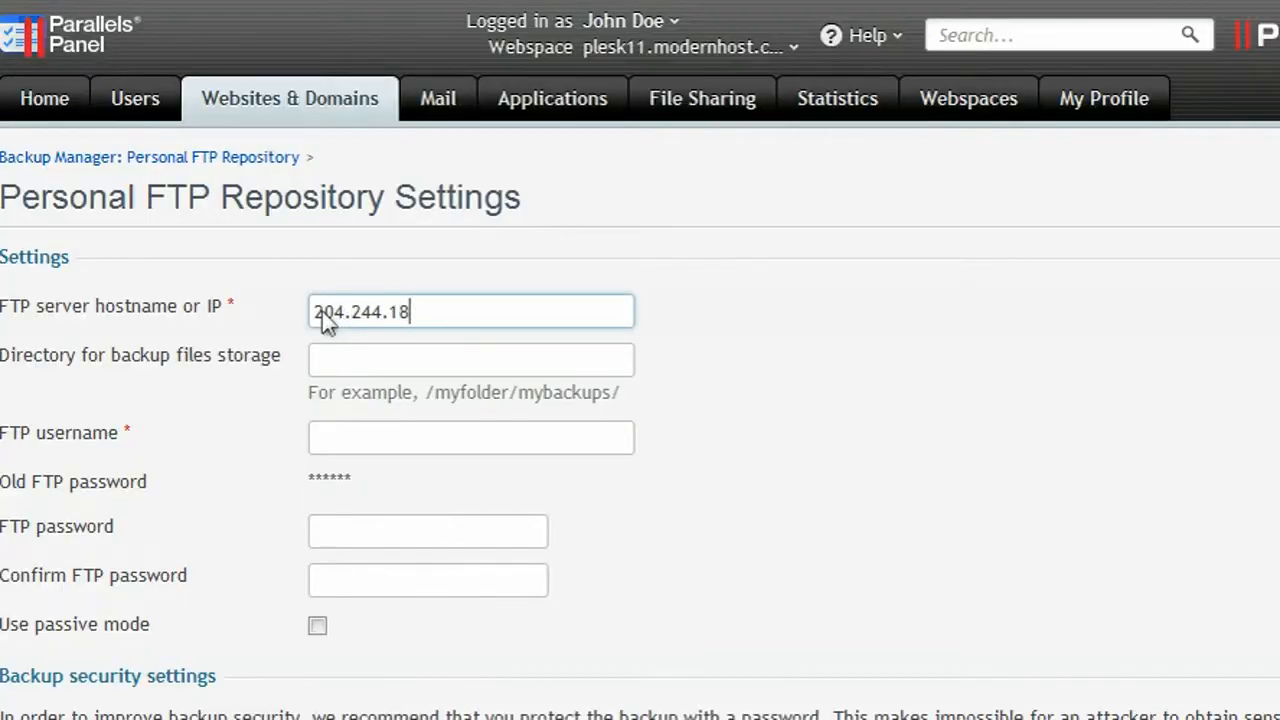
{"action": "type", "text": "31"}
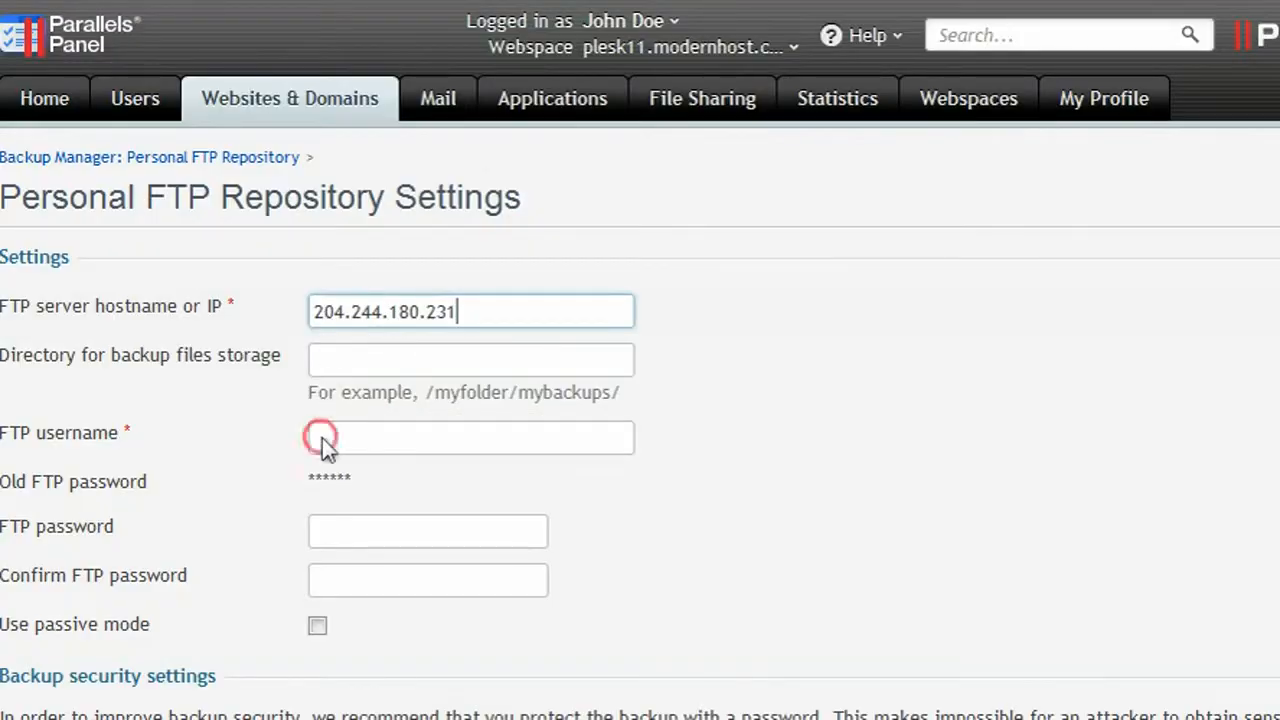
{"action": "left_click", "coordinate": [322, 438]}
{"action": "type", "text": "admin2"}
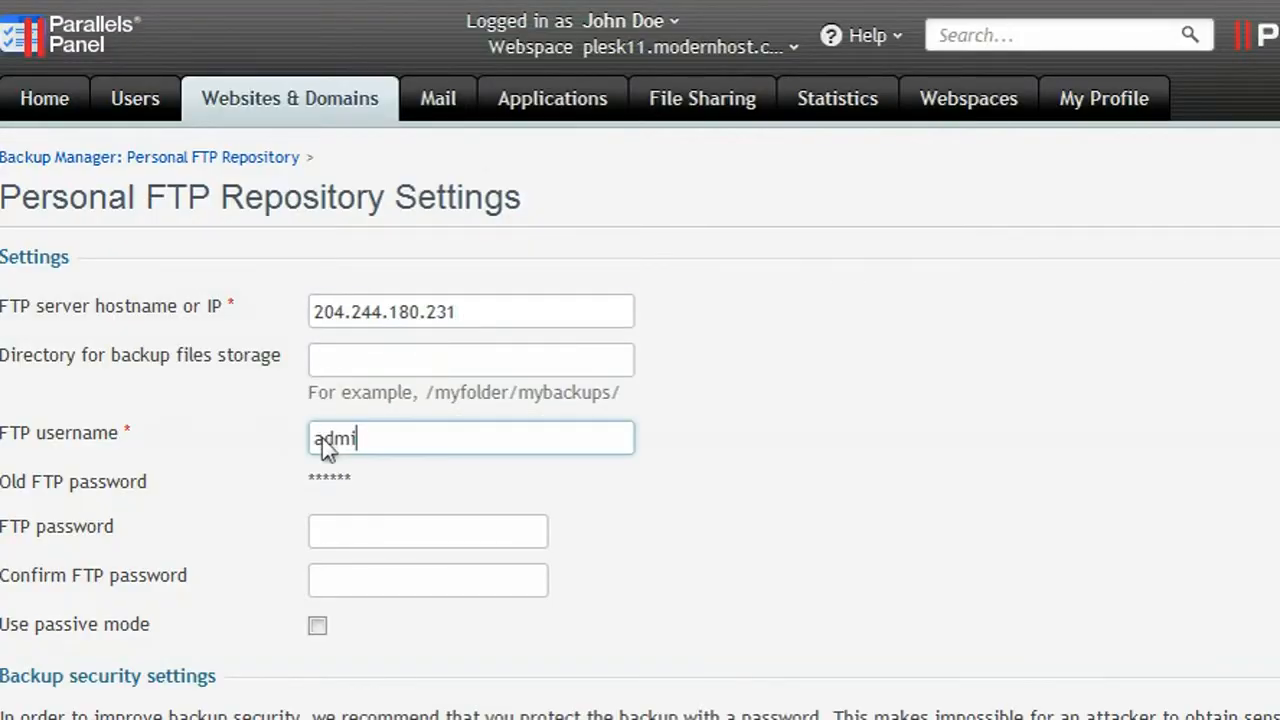
{"action": "left_click", "coordinate": [322, 533]}
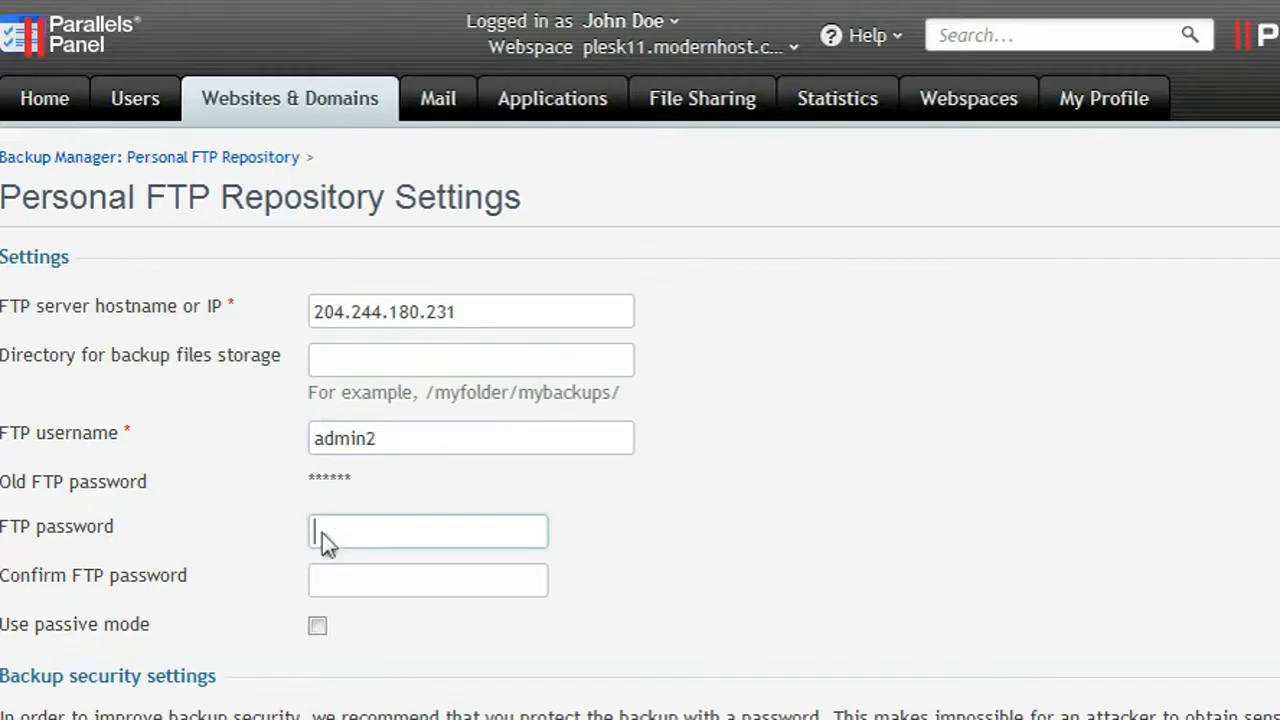
{"action": "type", "text": "*********"}
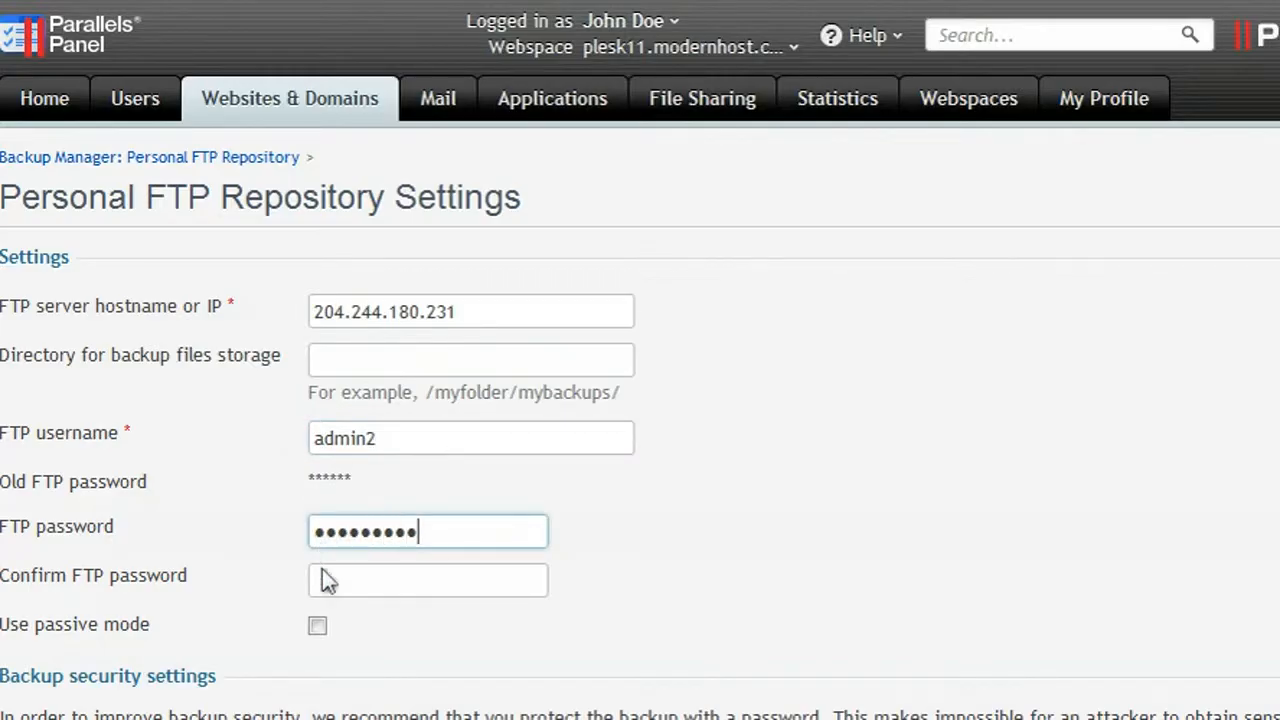
{"action": "left_click", "coordinate": [322, 582]}
{"action": "type", "text": "*********"}
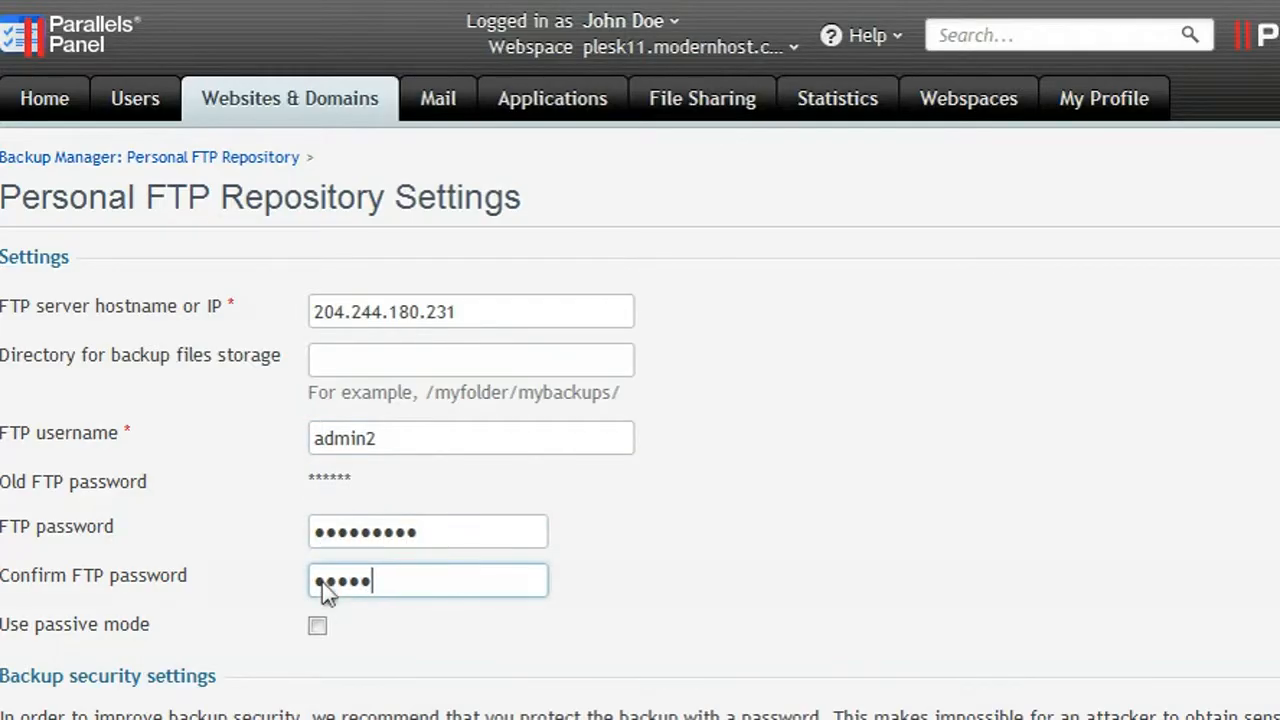
{"action": "scroll", "coordinate": [322, 582], "scroll_direction": "down", "scroll_amount": 3}
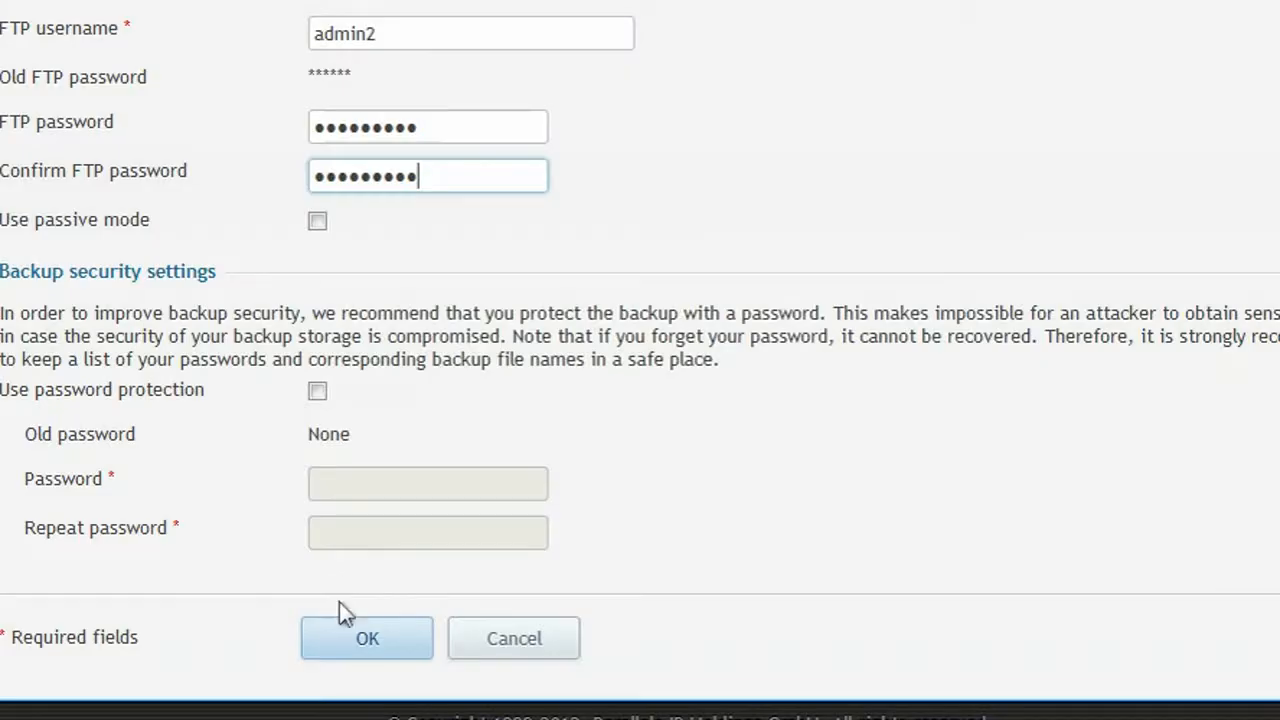
{"action": "left_click", "coordinate": [372, 640]}
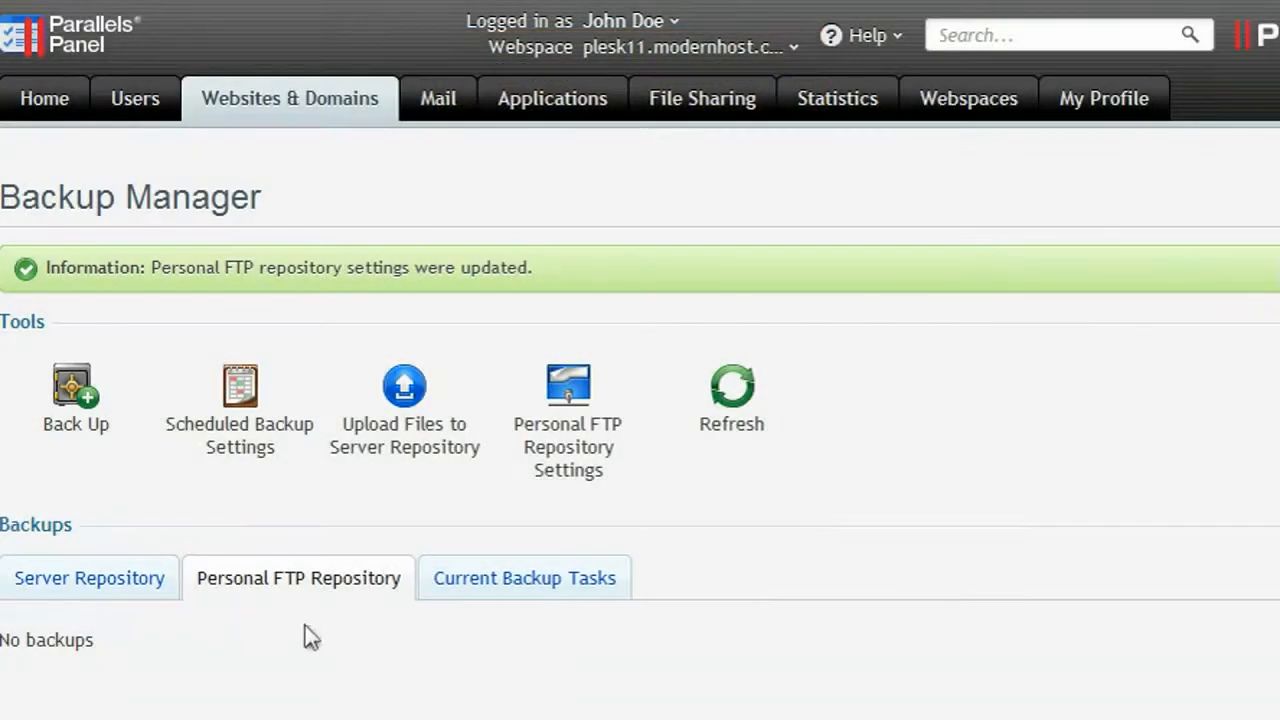
Restore the mybak backup from Server Repository with all options, including databases, selected.
{"action": "left_click", "coordinate": [86, 578]}
{"action": "scroll", "coordinate": [90, 588], "scroll_direction": "down", "scroll_amount": 3}
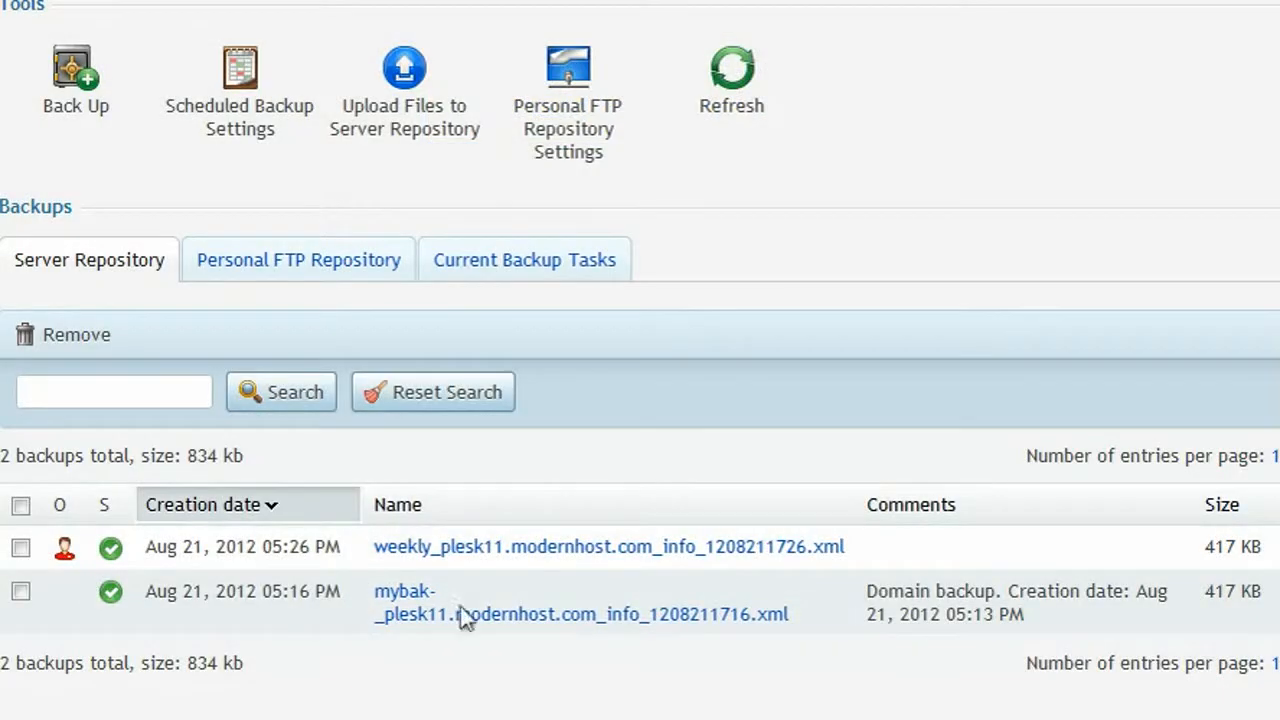
{"action": "left_click", "coordinate": [586, 620]}
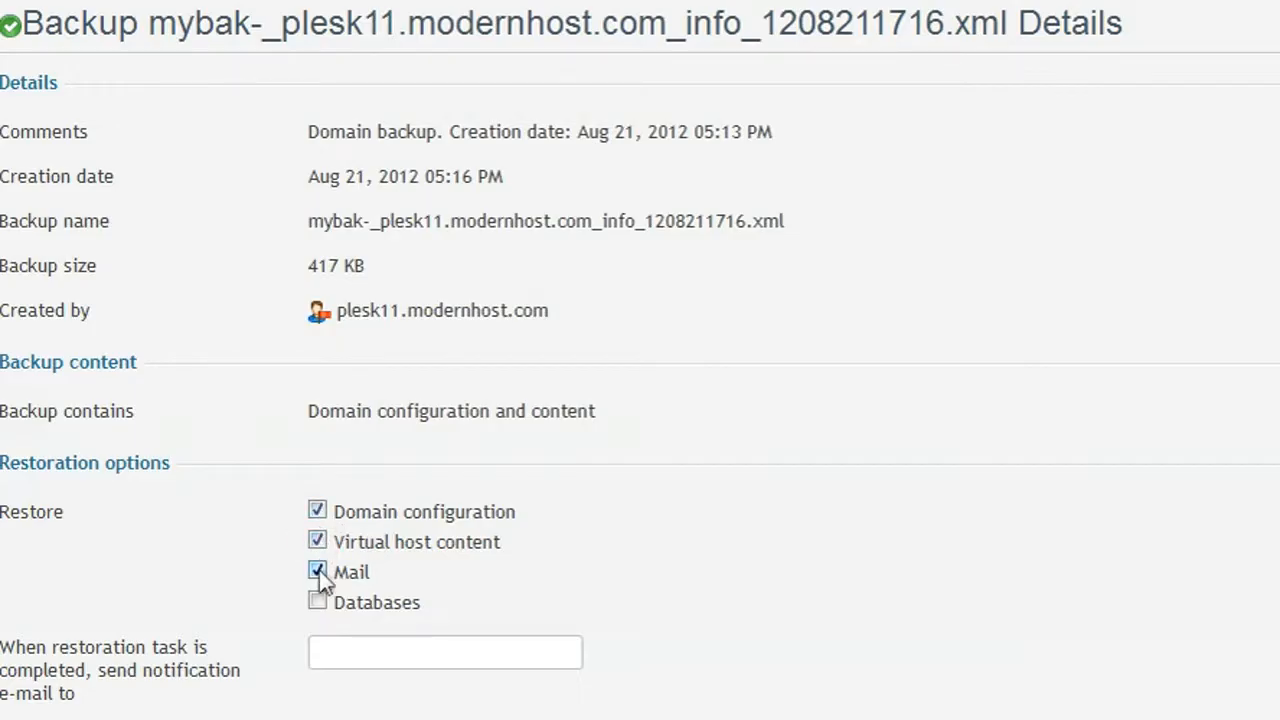
{"action": "scroll", "coordinate": [319, 600], "scroll_direction": "down", "scroll_amount": 3}
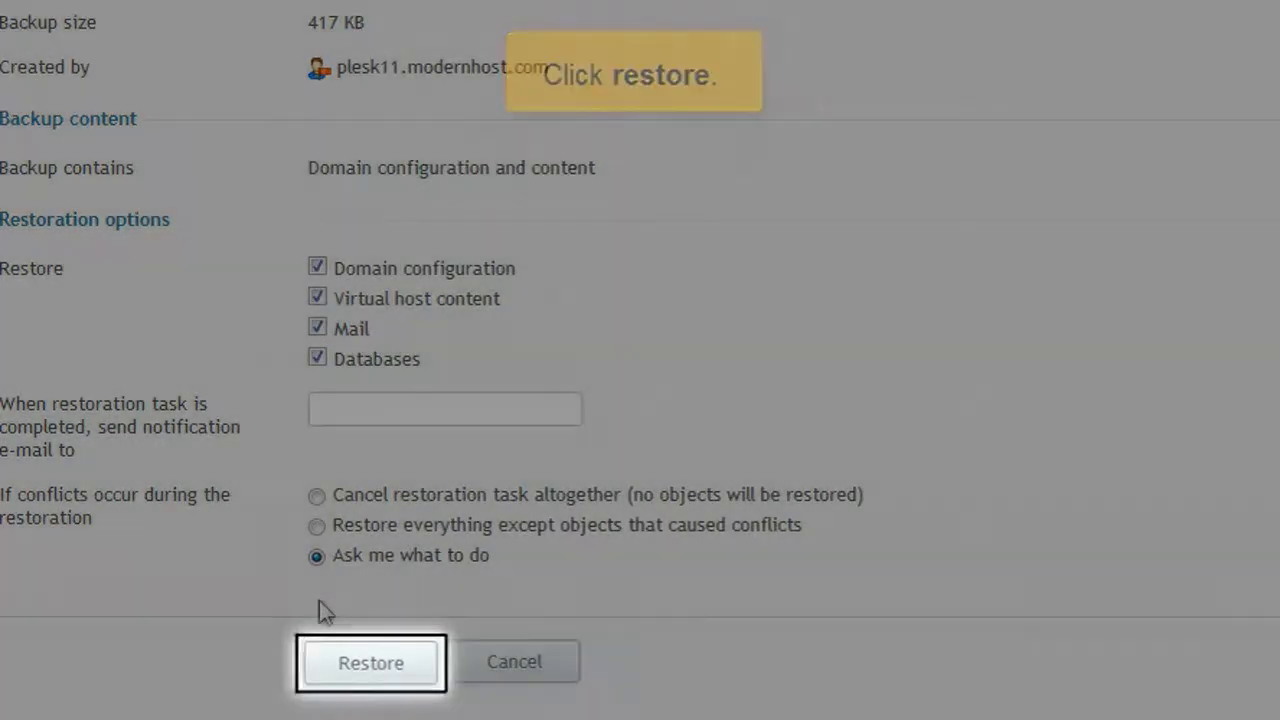
{"action": "left_click", "coordinate": [357, 651]}
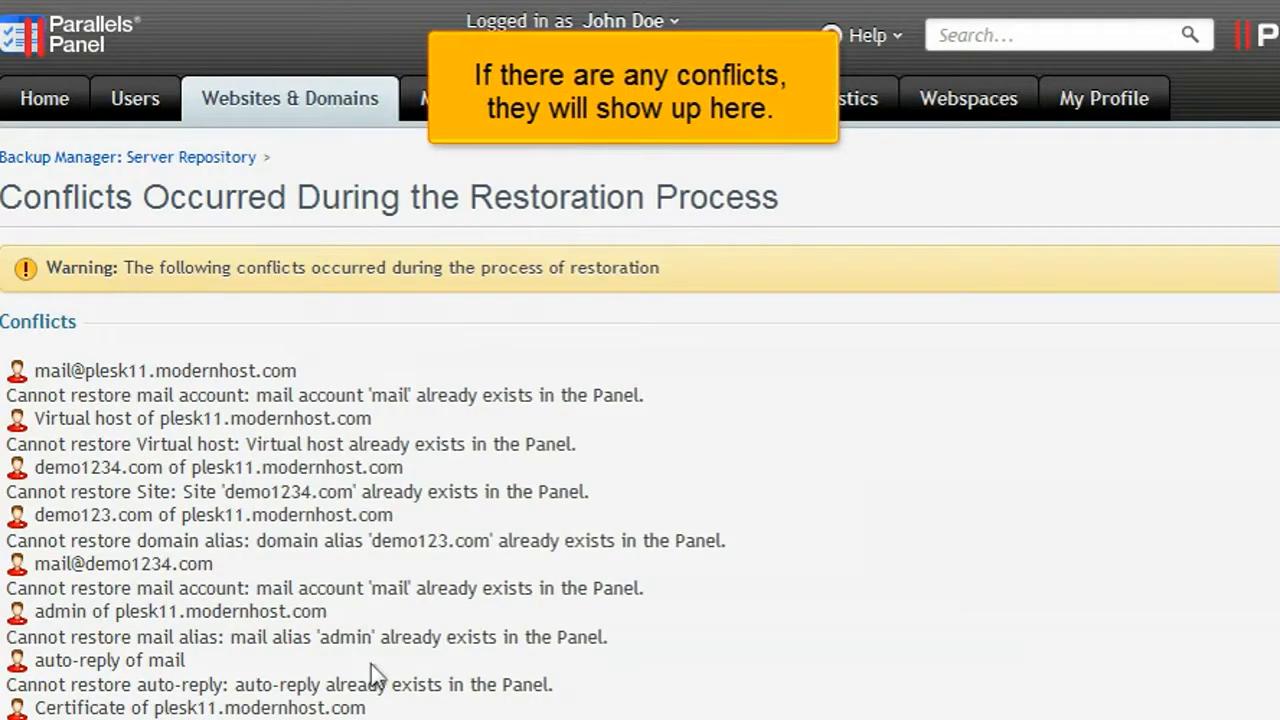
Resolve conflicts by keeping current system configuration with data from the backup, then proceed.
{"action": "scroll", "coordinate": [375, 675], "scroll_direction": "down", "scroll_amount": 5}
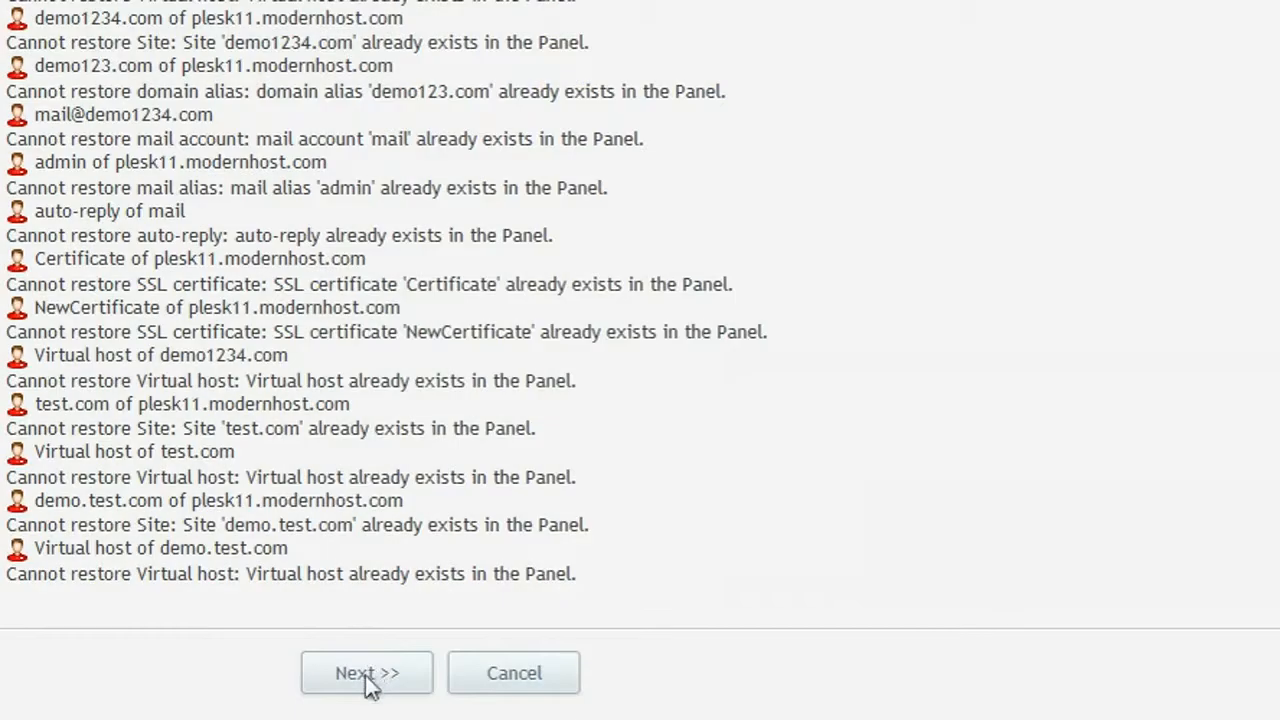
{"action": "left_click", "coordinate": [368, 676]}
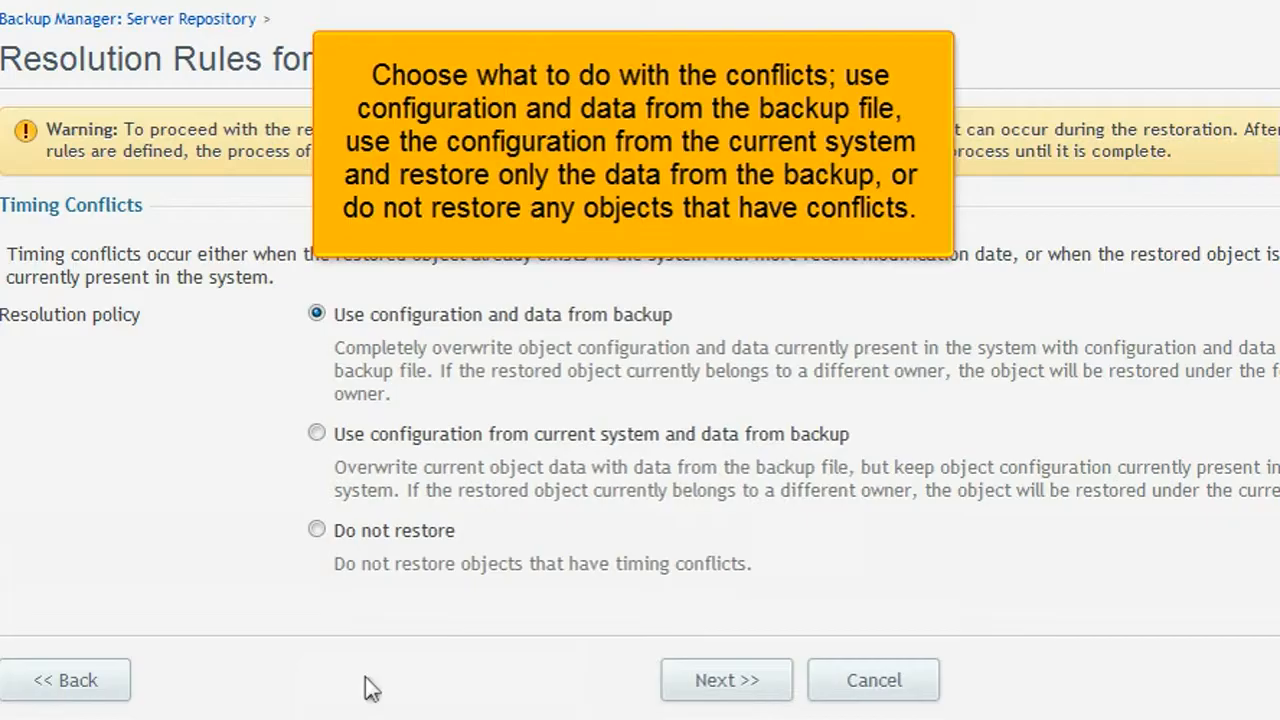
{"action": "left_click", "coordinate": [317, 433]}
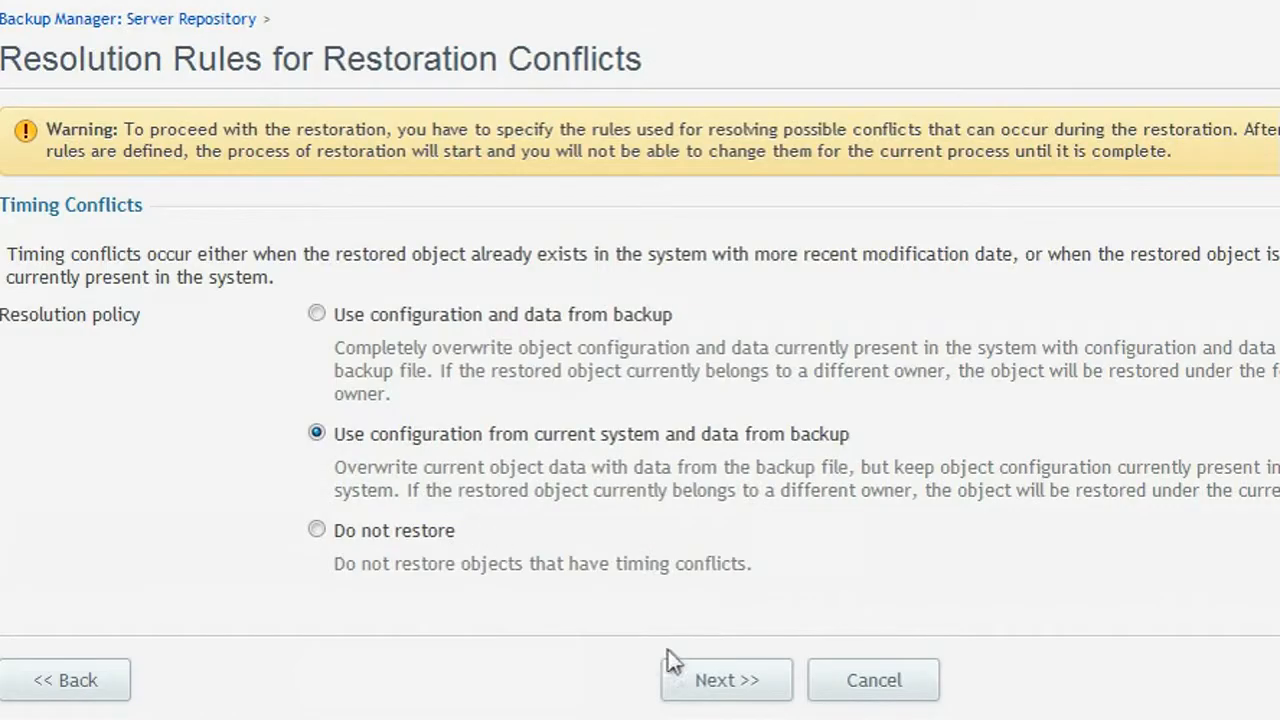
{"action": "left_click", "coordinate": [724, 682]}
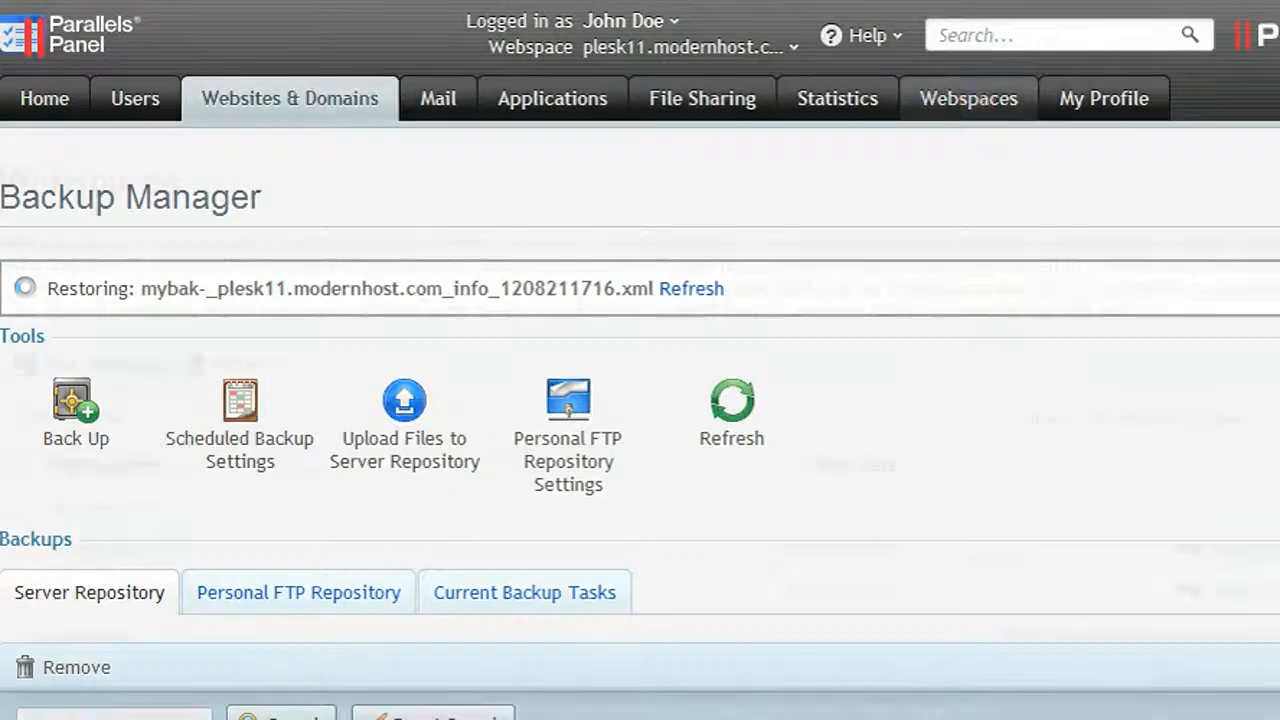
From Webspaces, open plesk11.modernhost.com's Backup Manager and begin a new backup.
{"action": "left_click", "coordinate": [982, 104]}
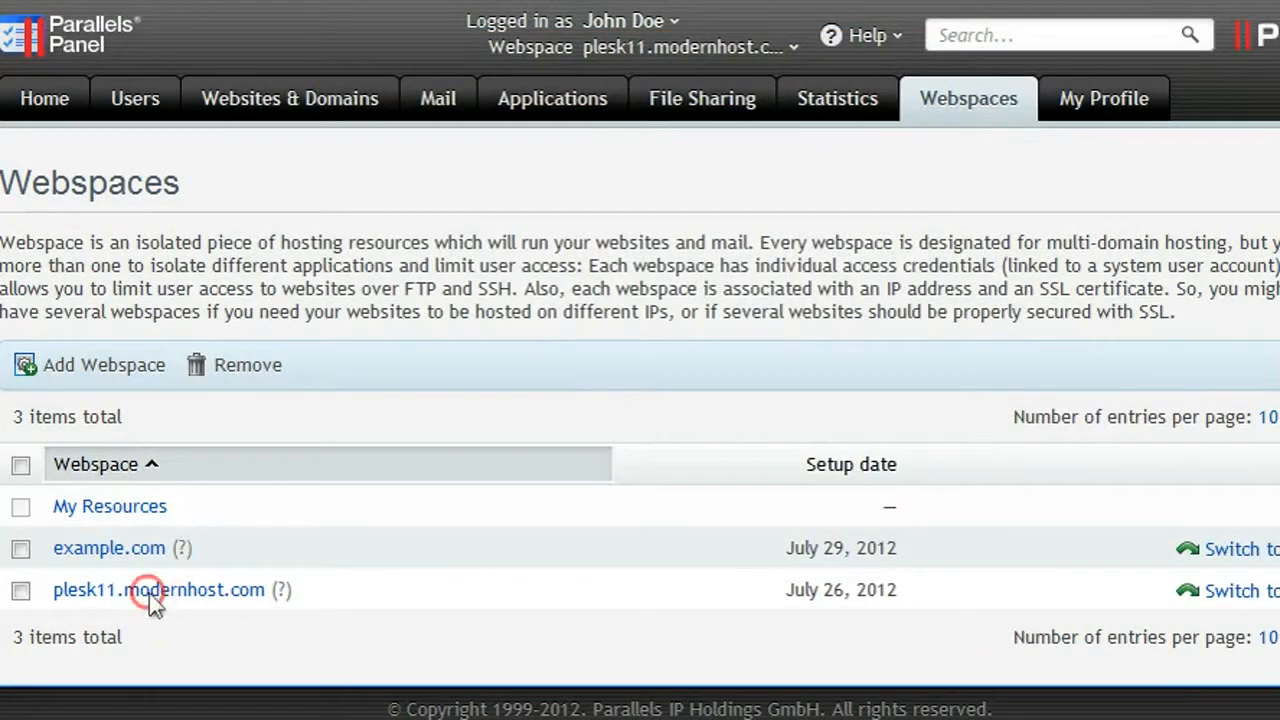
{"action": "left_click", "coordinate": [149, 596]}
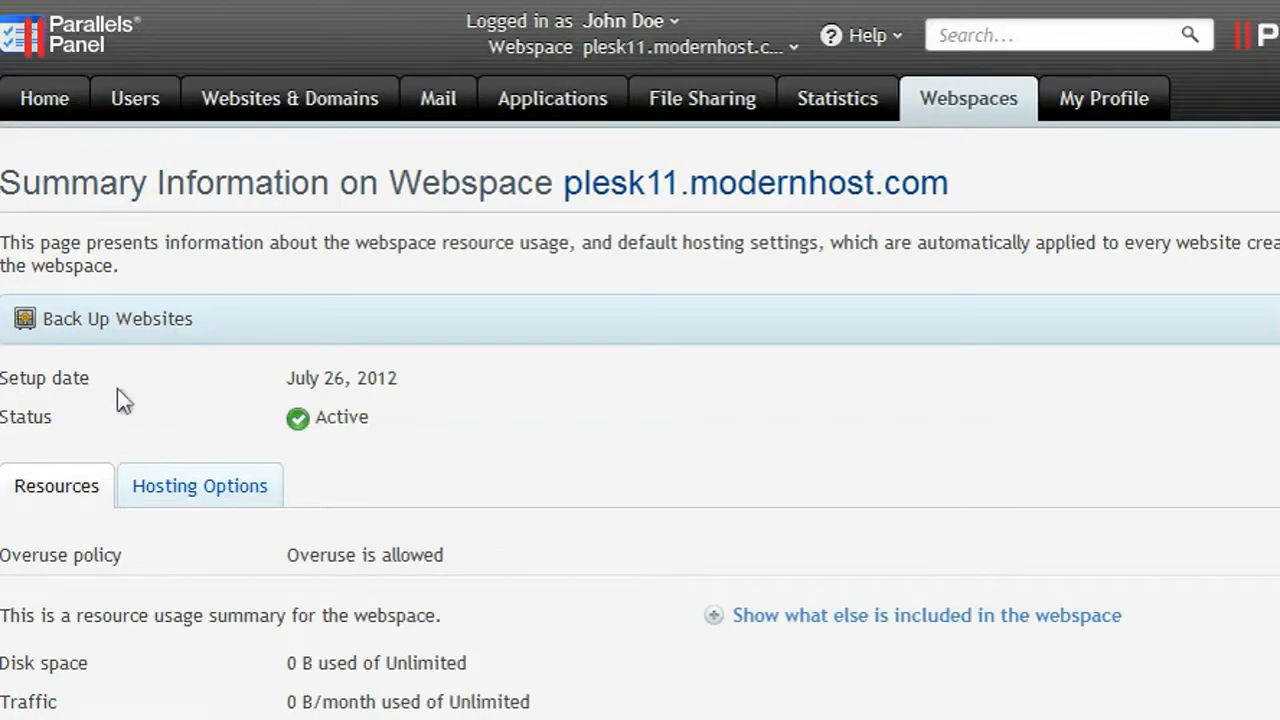
{"action": "left_click", "coordinate": [110, 321]}
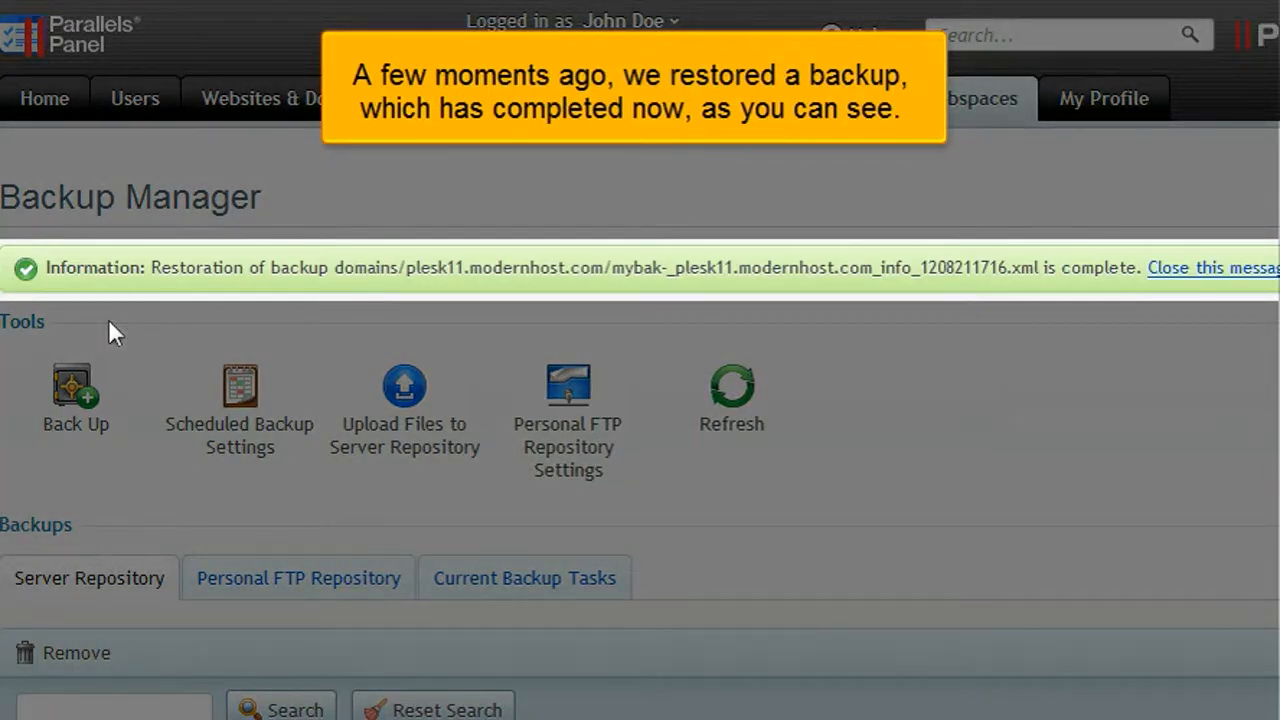
{"action": "scroll", "coordinate": [109, 321], "scroll_direction": "down", "scroll_amount": 4}
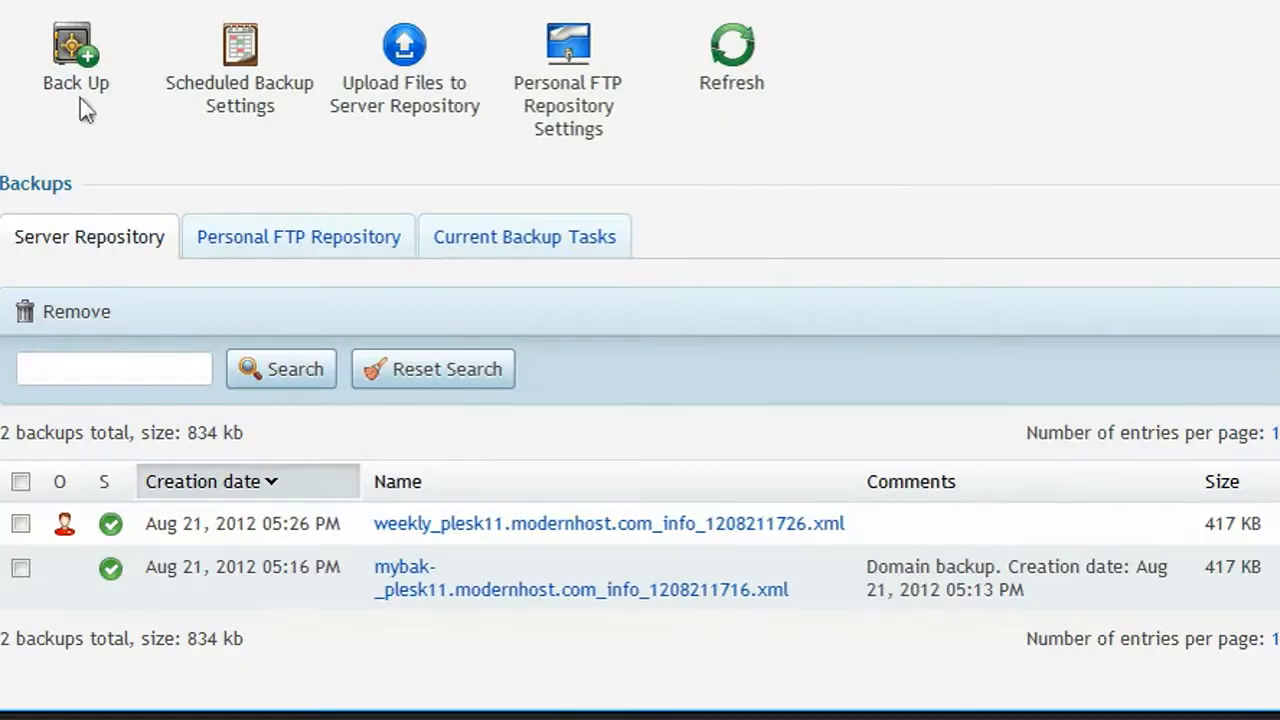
{"action": "left_click", "coordinate": [80, 98]}
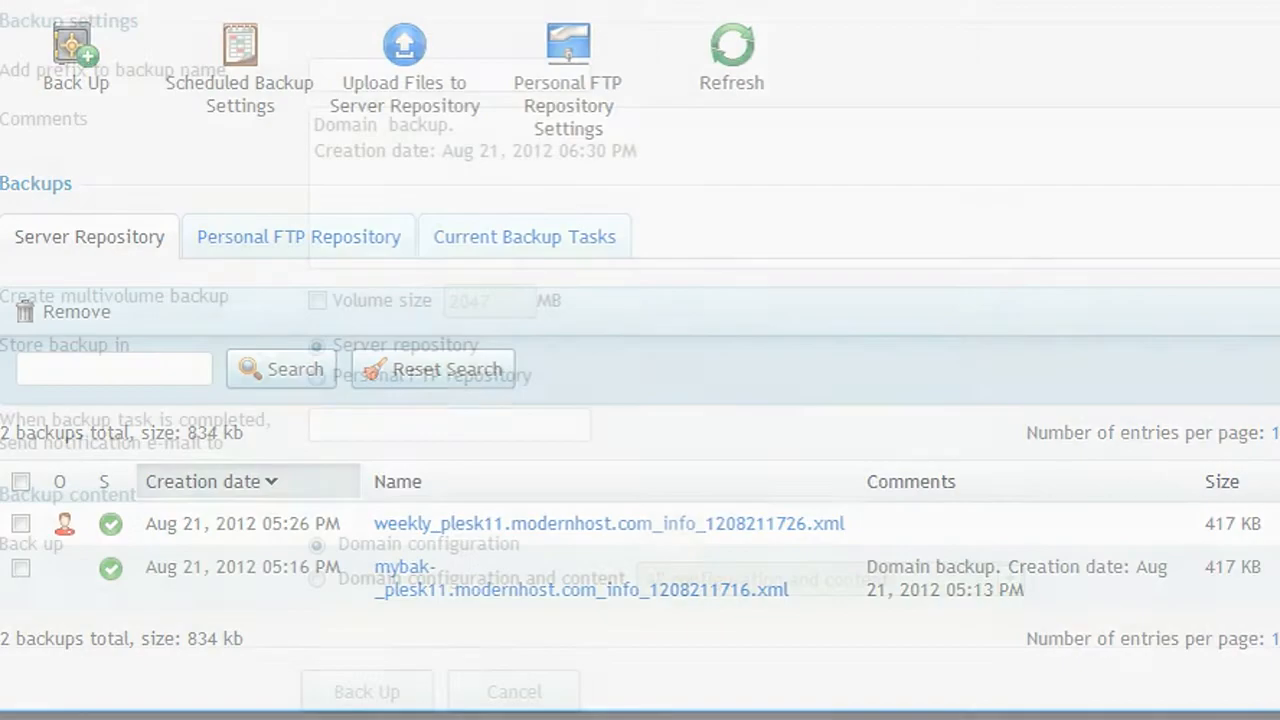